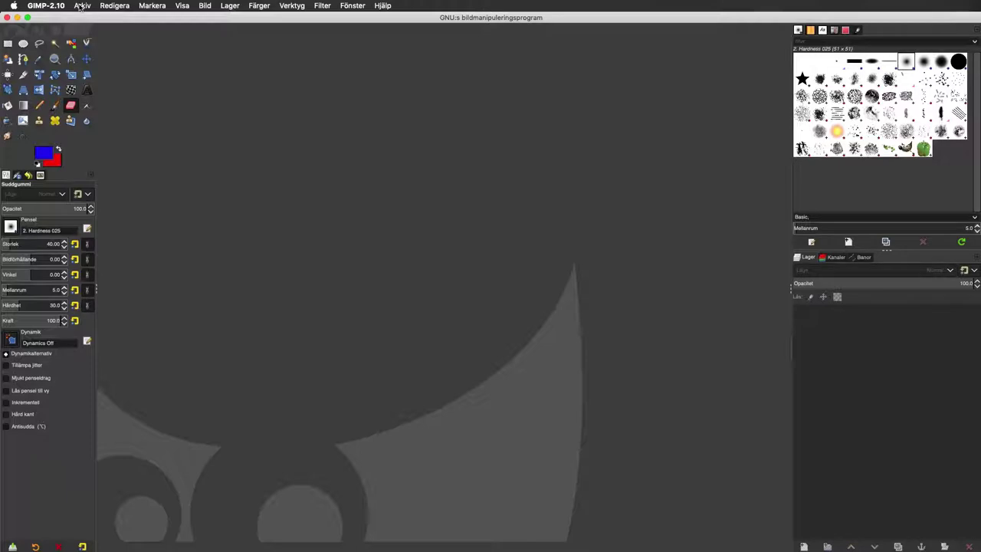
Step: Open barn.jpg from the recently used files as a new image
{"action": "left_click", "coordinate": [80, 7]}
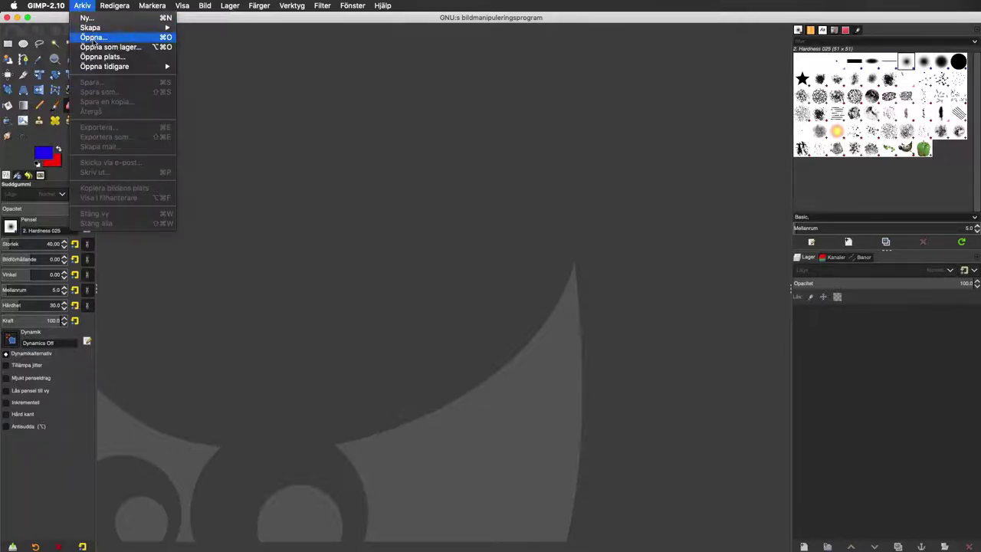
{"action": "left_click", "coordinate": [93, 35]}
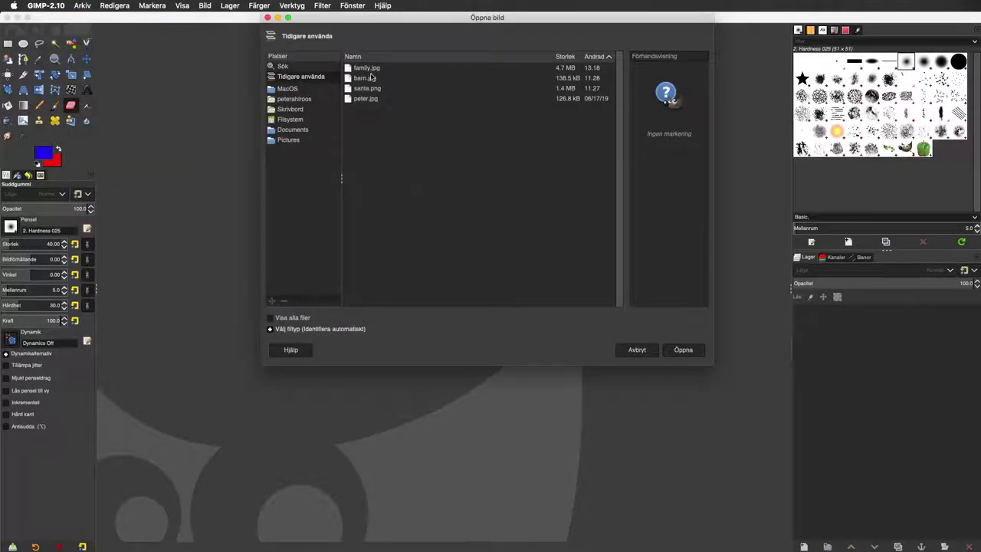
{"action": "left_click", "coordinate": [366, 79]}
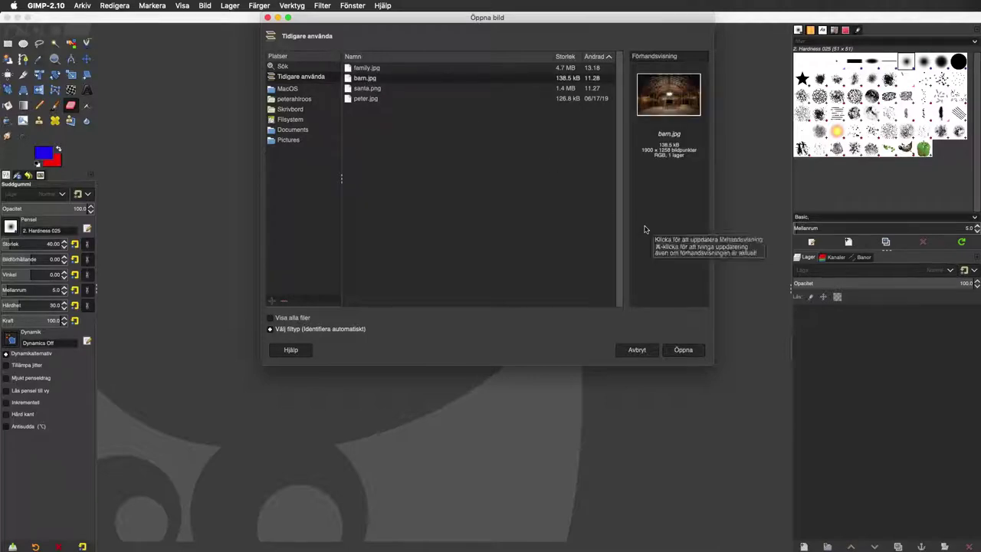
{"action": "left_click", "coordinate": [683, 350]}
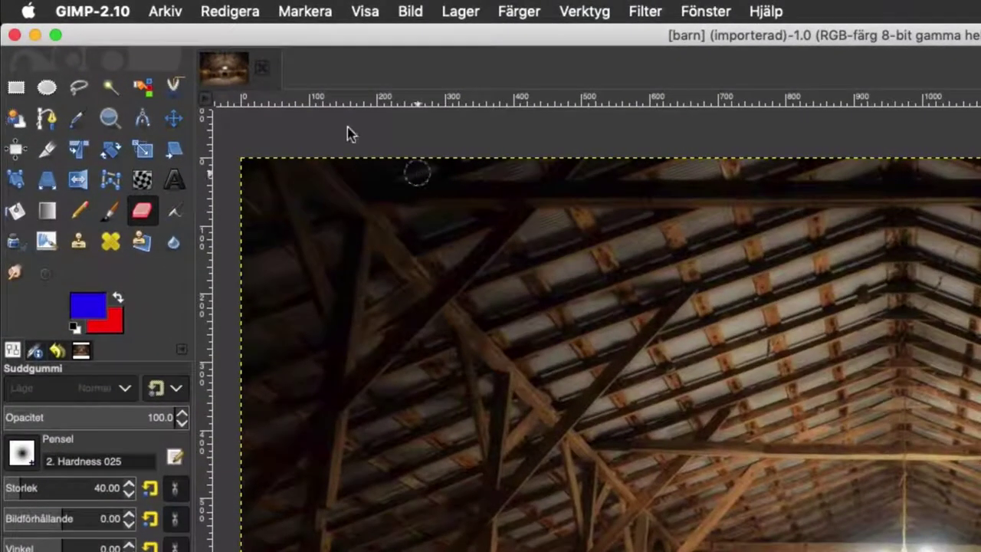
Step: Add santa.png from the Desktop as a layer above barn.jpg
{"action": "left_click", "coordinate": [165, 10]}
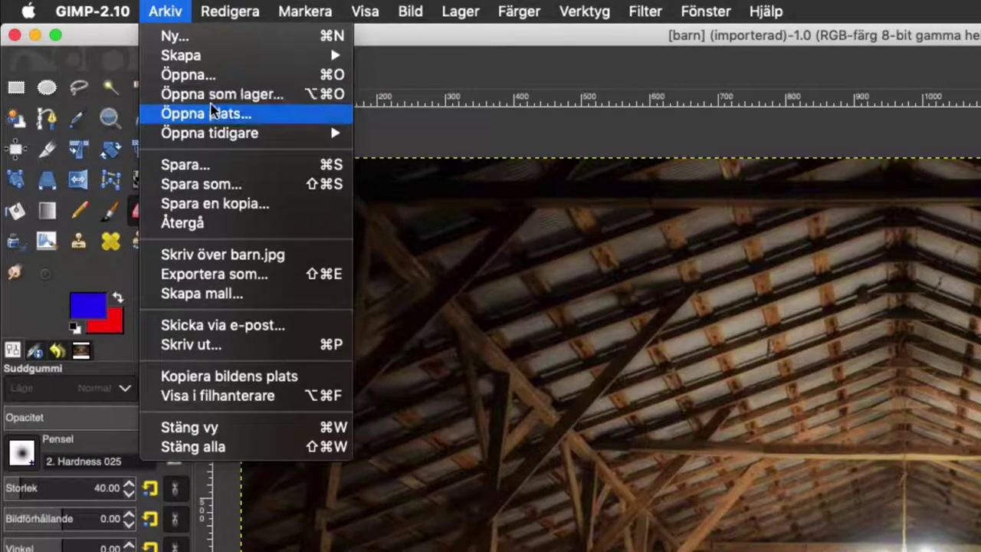
{"action": "left_click", "coordinate": [214, 94]}
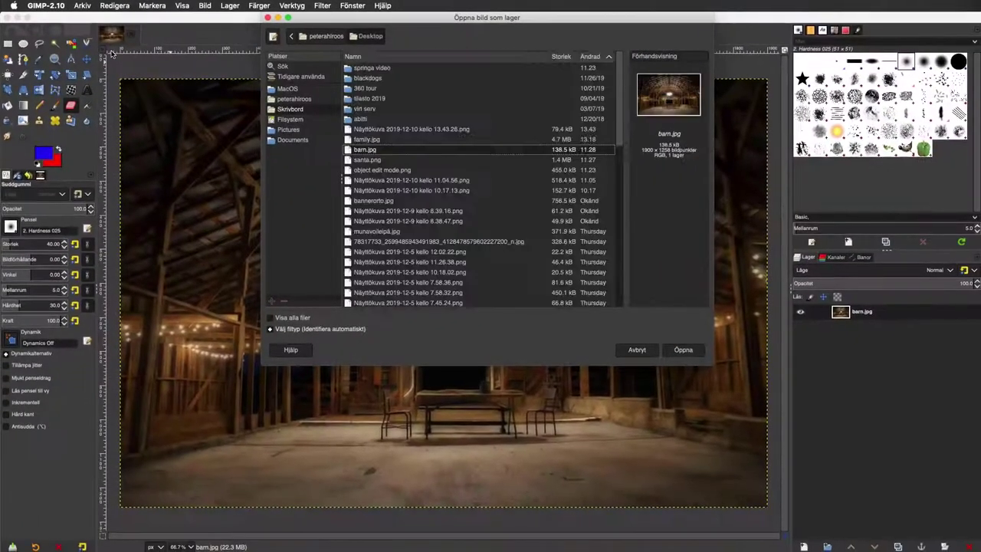
{"action": "left_click", "coordinate": [364, 161]}
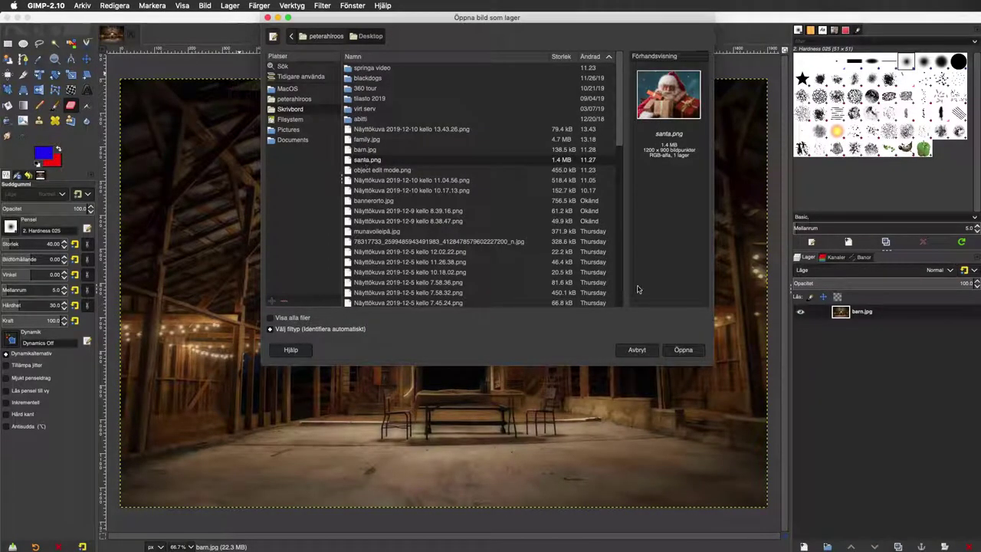
{"action": "left_click", "coordinate": [682, 351]}
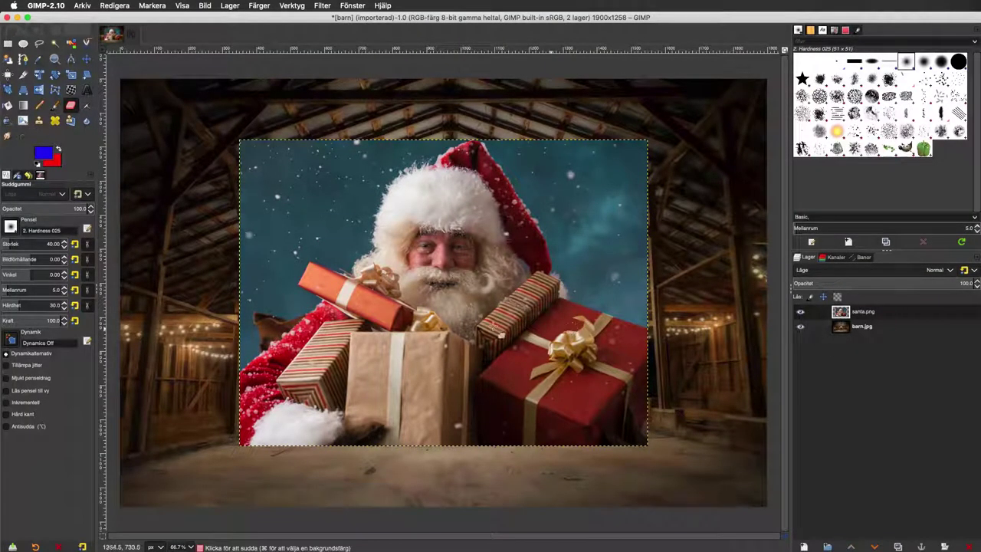
Step: Move the santa.png layer toward the lower right until it meets the bottom edge
{"action": "key", "text": "m"}
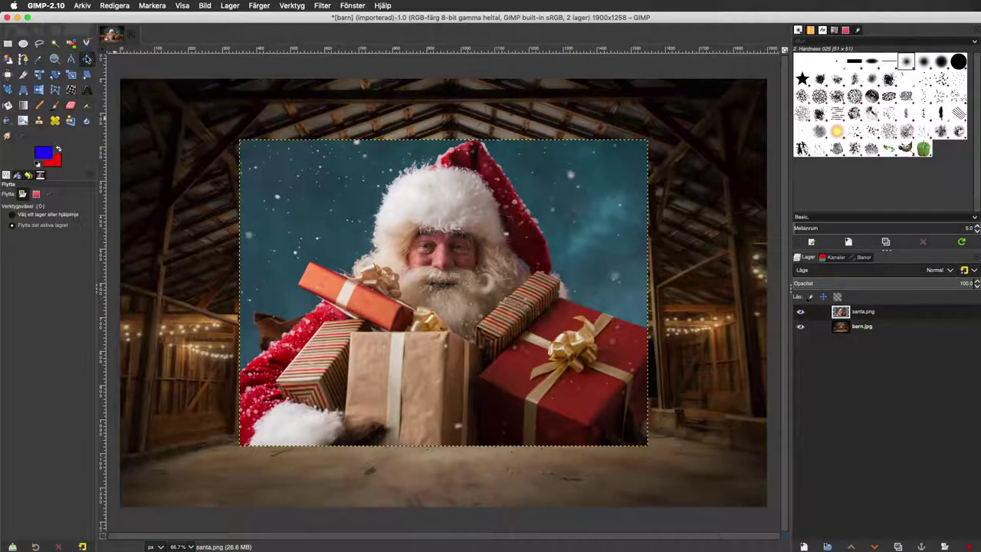
{"action": "left_click_drag", "start_coordinate": [380, 253], "coordinate": [508, 309]}
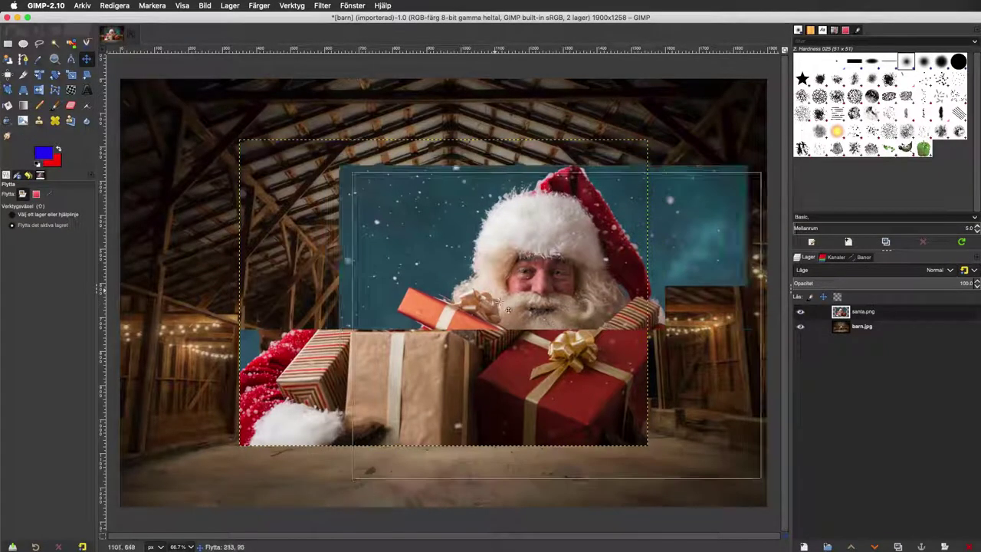
{"action": "mouse_move", "coordinate": [507, 309]}
{"action": "left_mouse_down"}
{"action": "mouse_move", "coordinate": [513, 341]}
{"action": "mouse_move", "coordinate": [501, 346]}
{"action": "mouse_move", "coordinate": [510, 344]}
{"action": "left_mouse_up"}
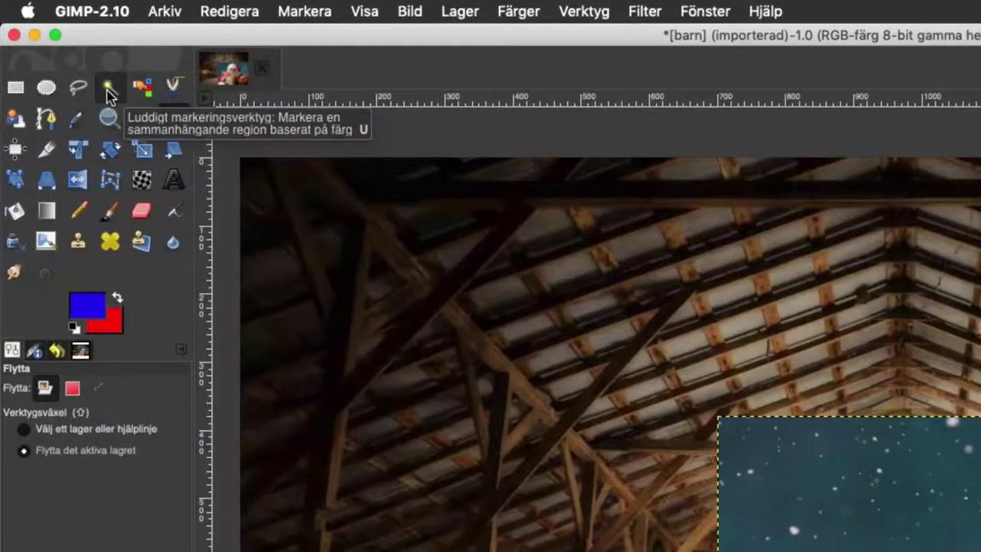
Step: Fuzzy-select the teal sky behind Santa at threshold 16.7, with add mode held
{"action": "left_click", "coordinate": [108, 91]}
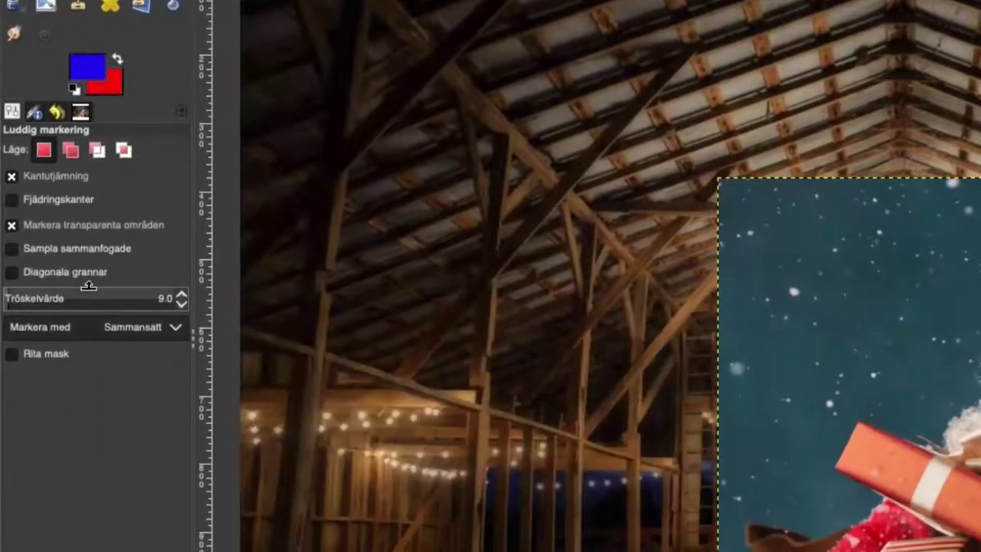
{"action": "mouse_move", "coordinate": [88, 295]}
{"action": "left_mouse_down"}
{"action": "mouse_move", "coordinate": [49, 298]}
{"action": "mouse_move", "coordinate": [23, 283]}
{"action": "left_mouse_up"}
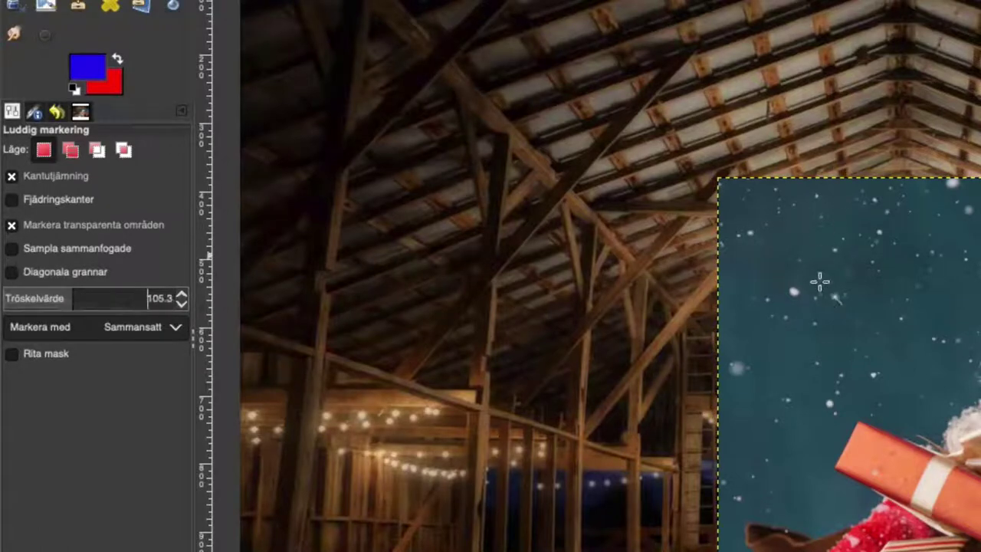
{"action": "left_click", "coordinate": [819, 263]}
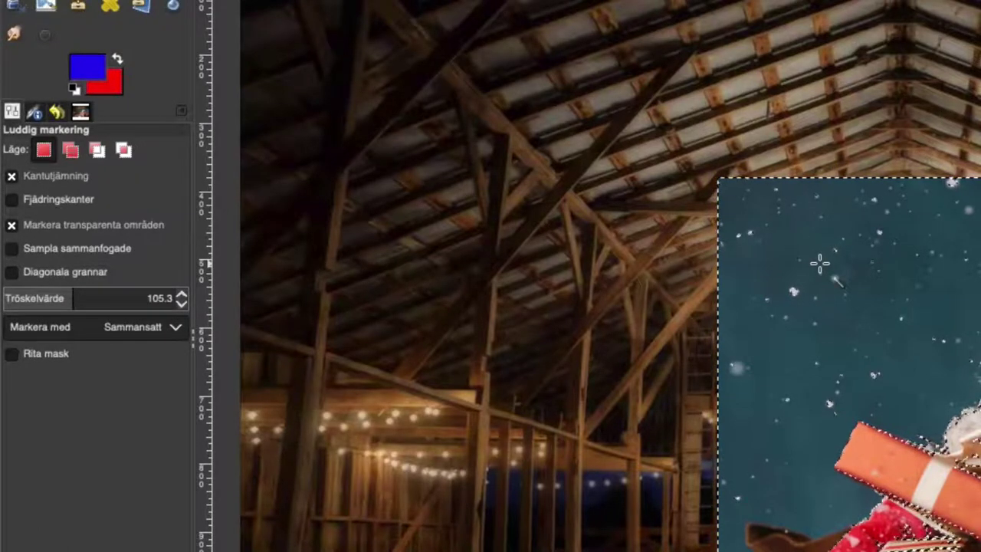
{"action": "left_click_drag", "start_coordinate": [68, 298], "coordinate": [23, 294]}
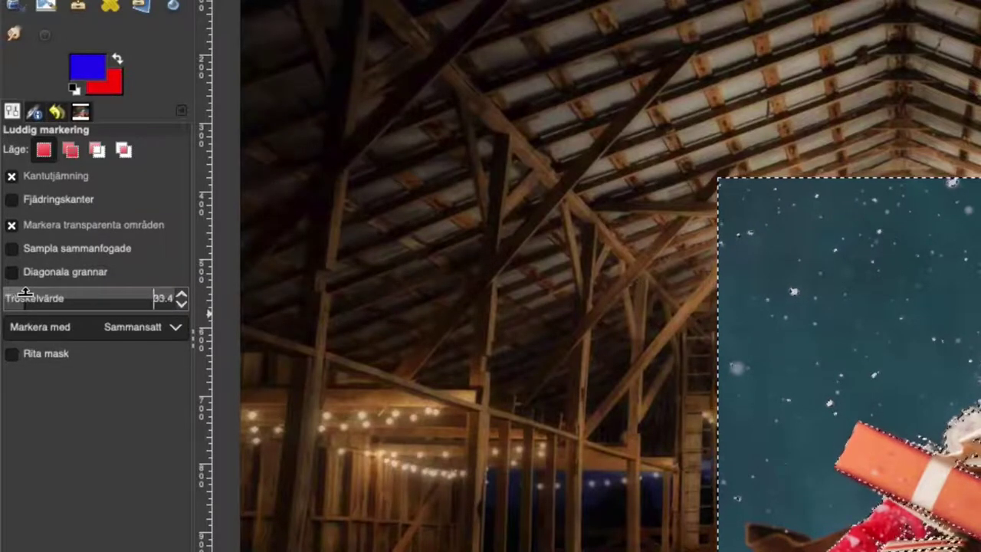
{"action": "left_click_drag", "start_coordinate": [23, 293], "coordinate": [14, 295]}
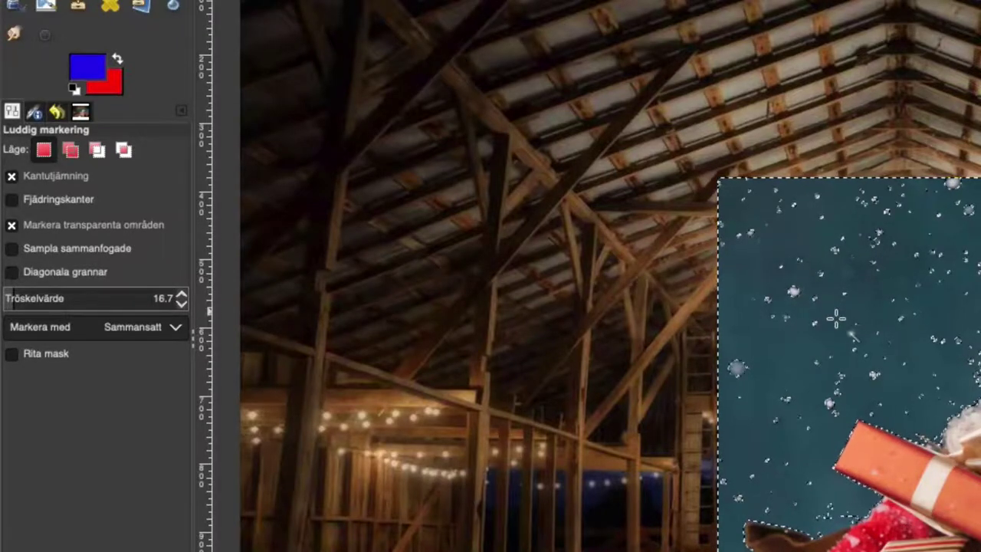
{"action": "key", "text": "shift"}
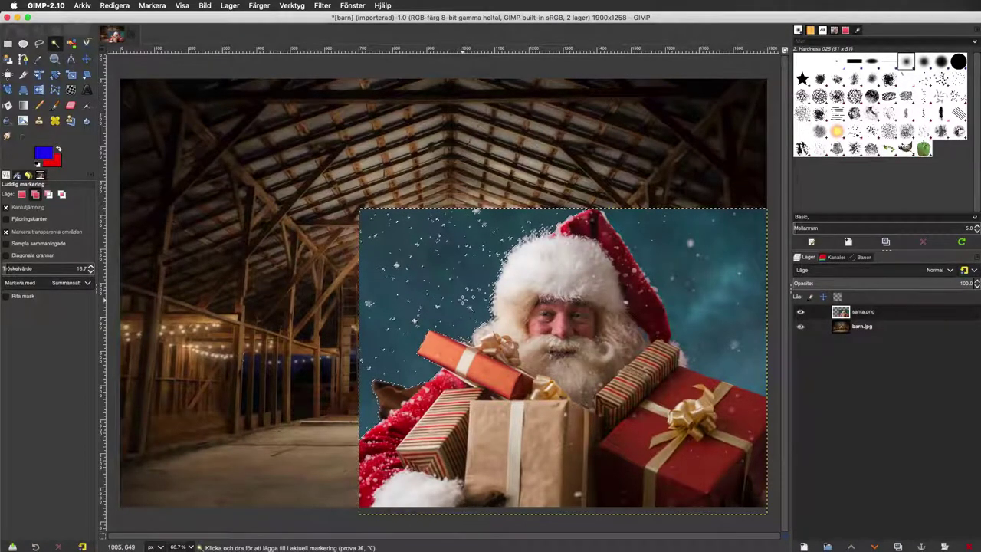
Step: Delete the teal sky left and right of Santa so the barn shows through
{"action": "left_click", "coordinate": [450, 247], "text": "shift"}
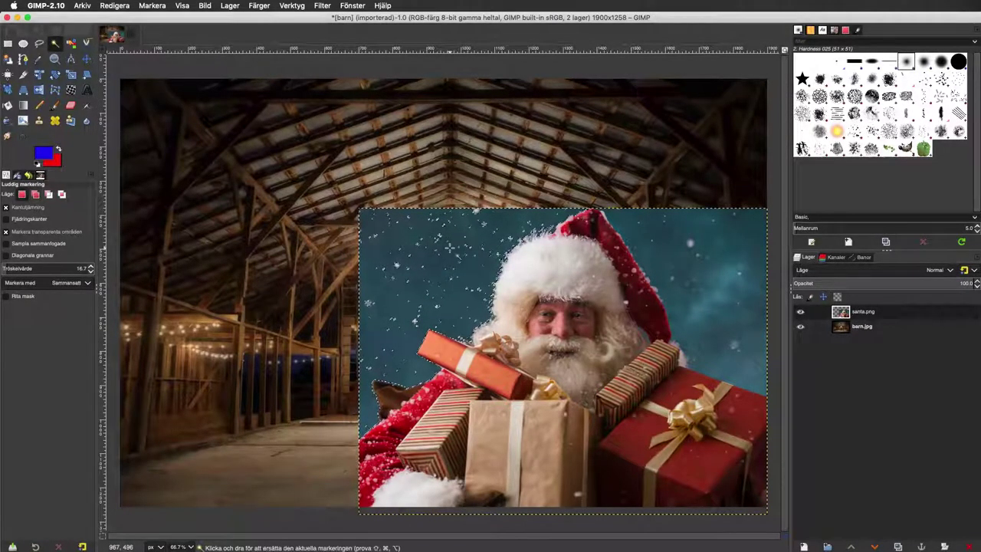
{"action": "key", "text": "Delete"}
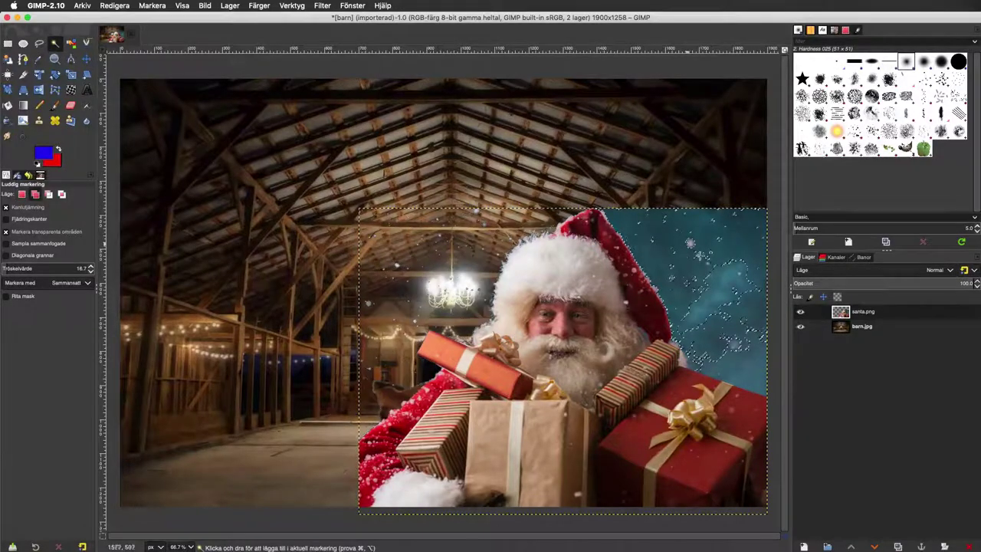
{"action": "left_click", "coordinate": [735, 320], "text": "shift"}
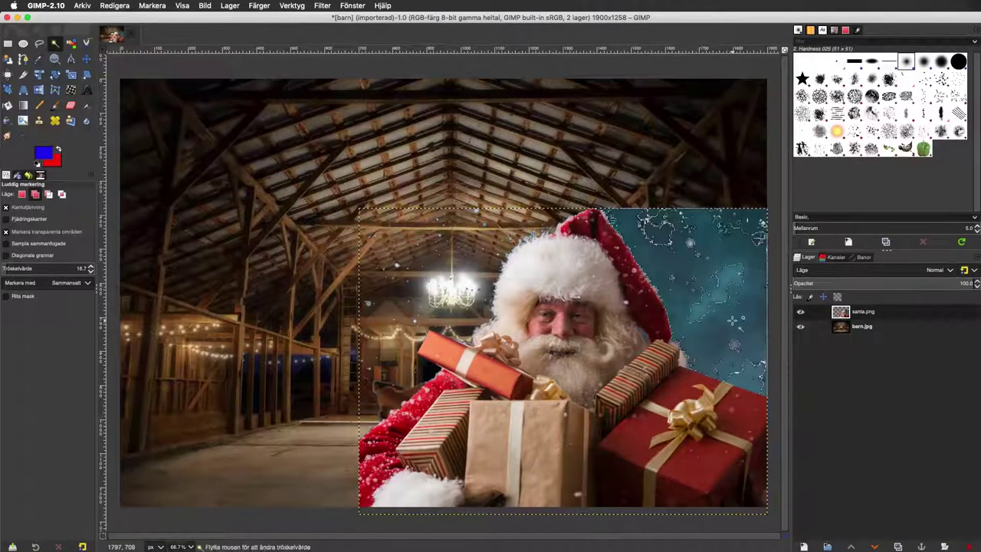
{"action": "left_click", "coordinate": [736, 345], "text": "shift"}
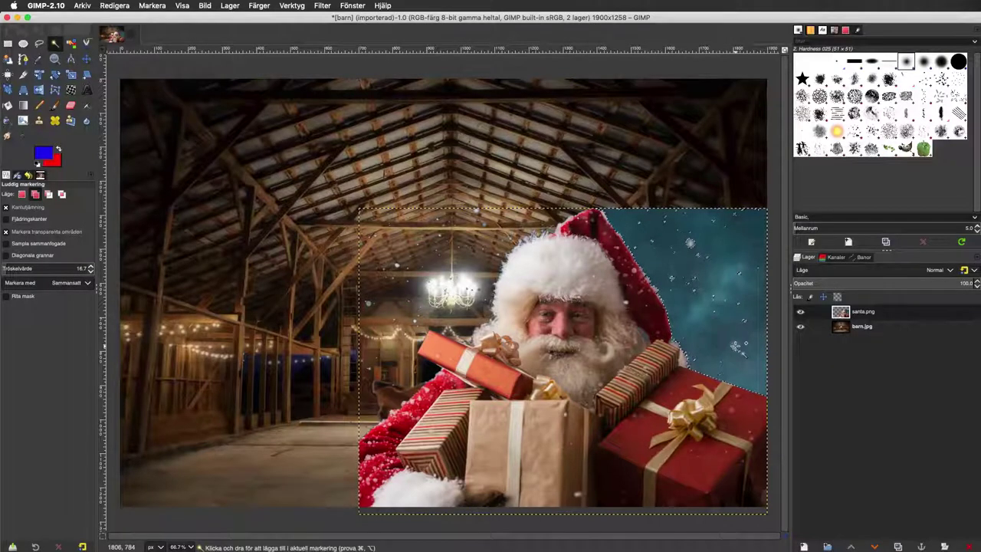
{"action": "left_click", "coordinate": [692, 244], "text": "shift"}
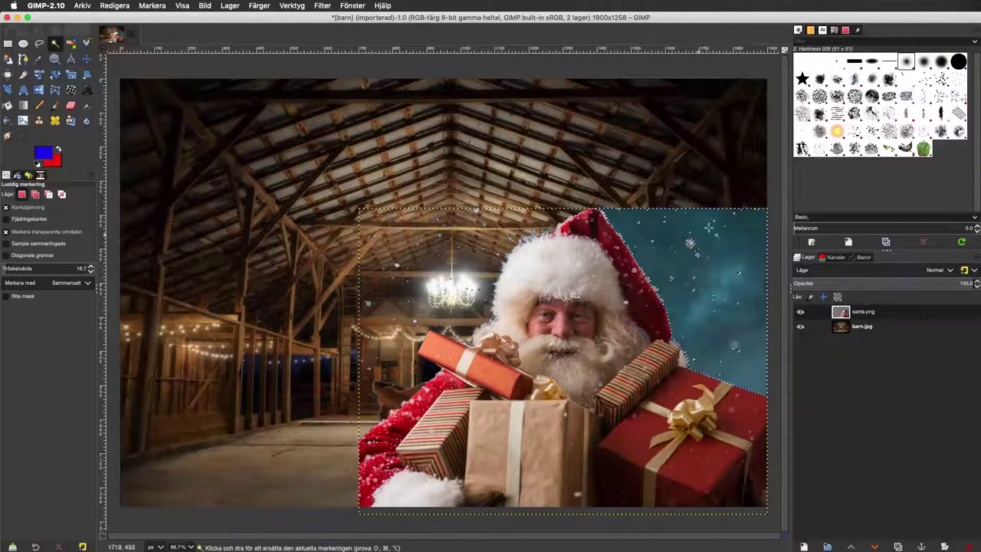
{"action": "key", "text": "Delete"}
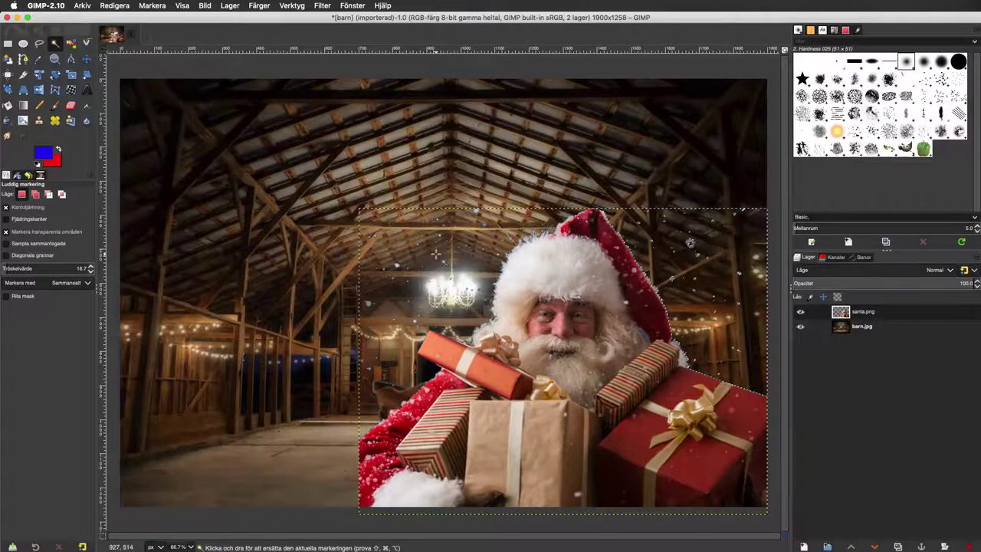
{"action": "key", "text": "ctrl"}
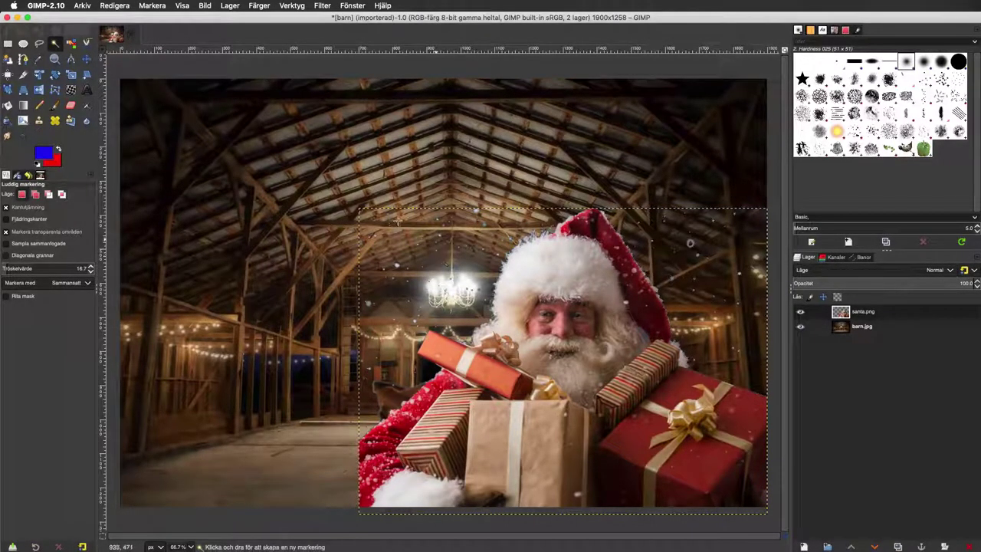
{"action": "left_click", "coordinate": [39, 45]}
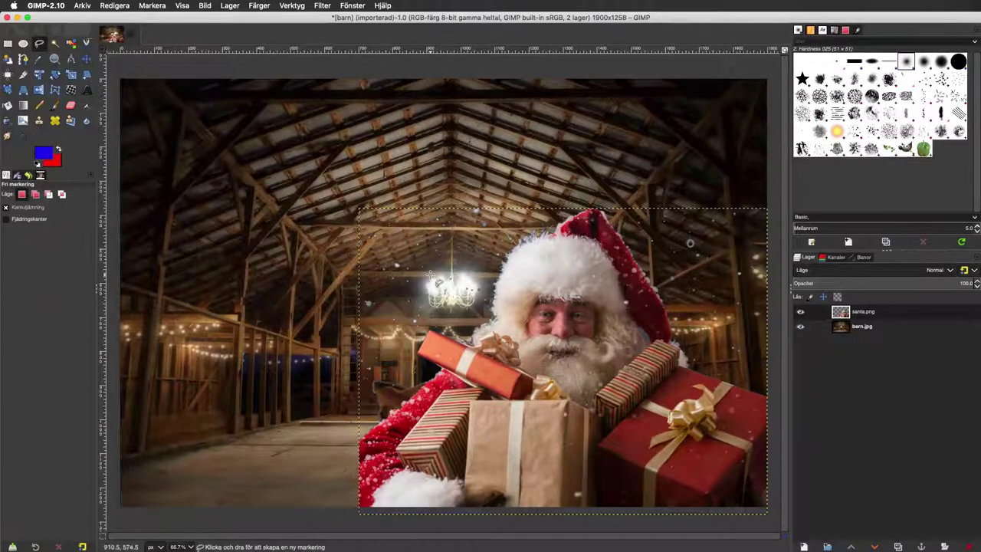
{"action": "mouse_move", "coordinate": [525, 218]}
{"action": "left_mouse_down"}
{"action": "mouse_move", "coordinate": [512, 257]}
{"action": "mouse_move", "coordinate": [466, 320]}
{"action": "mouse_move", "coordinate": [429, 333]}
{"action": "left_mouse_up"}
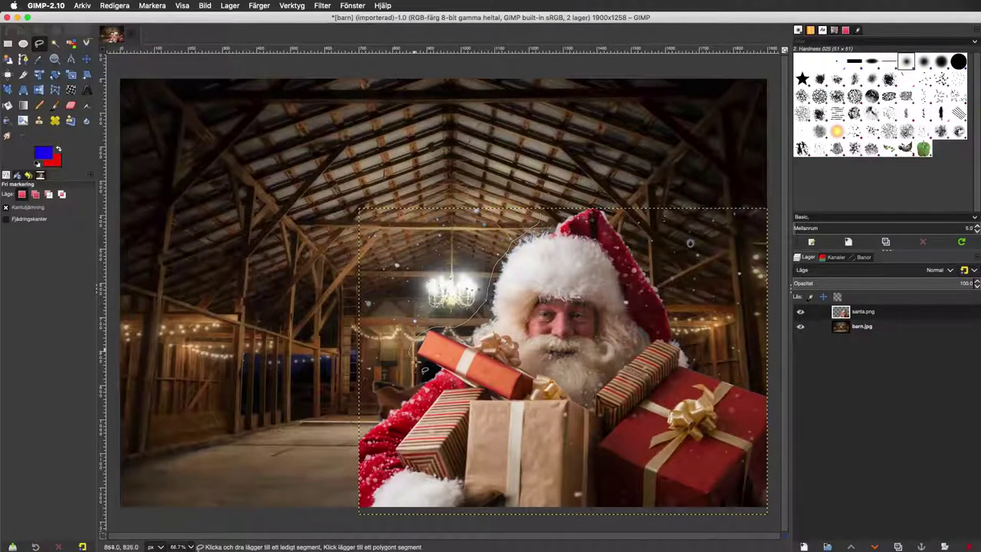
{"action": "mouse_move", "coordinate": [424, 370]}
{"action": "left_mouse_down"}
{"action": "mouse_move", "coordinate": [357, 391]}
{"action": "mouse_move", "coordinate": [334, 299]}
{"action": "mouse_move", "coordinate": [525, 197]}
{"action": "left_mouse_up"}
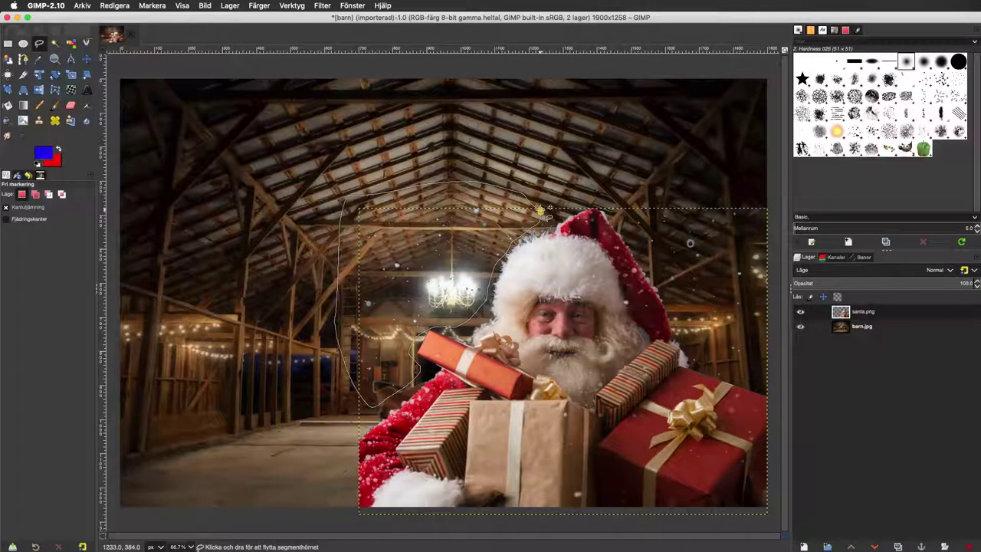
{"action": "key", "text": "Return"}
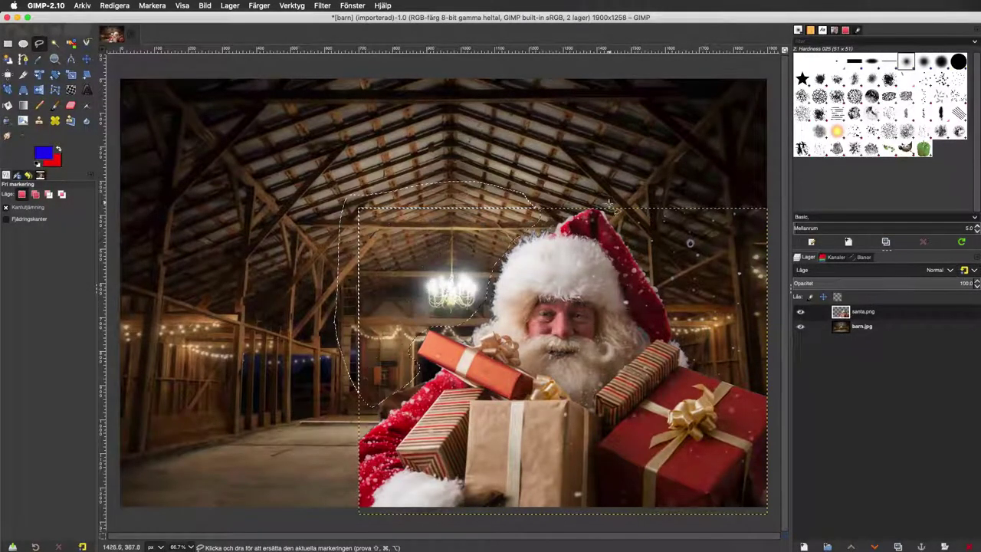
{"action": "left_click", "coordinate": [607, 204]}
{"action": "mouse_move", "coordinate": [647, 249]}
{"action": "left_mouse_down"}
{"action": "mouse_move", "coordinate": [728, 377]}
{"action": "mouse_move", "coordinate": [618, 207]}
{"action": "left_mouse_up"}
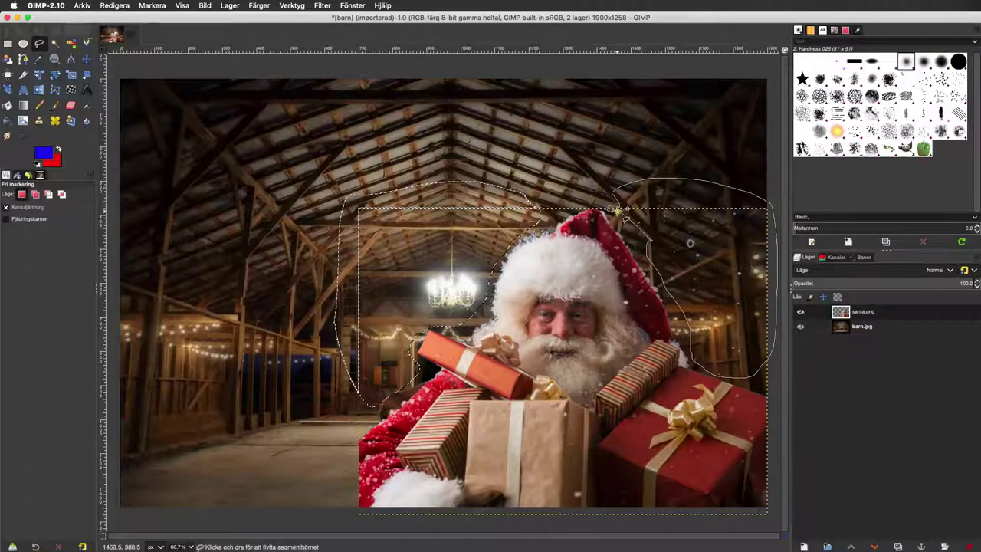
{"action": "key", "text": "Return"}
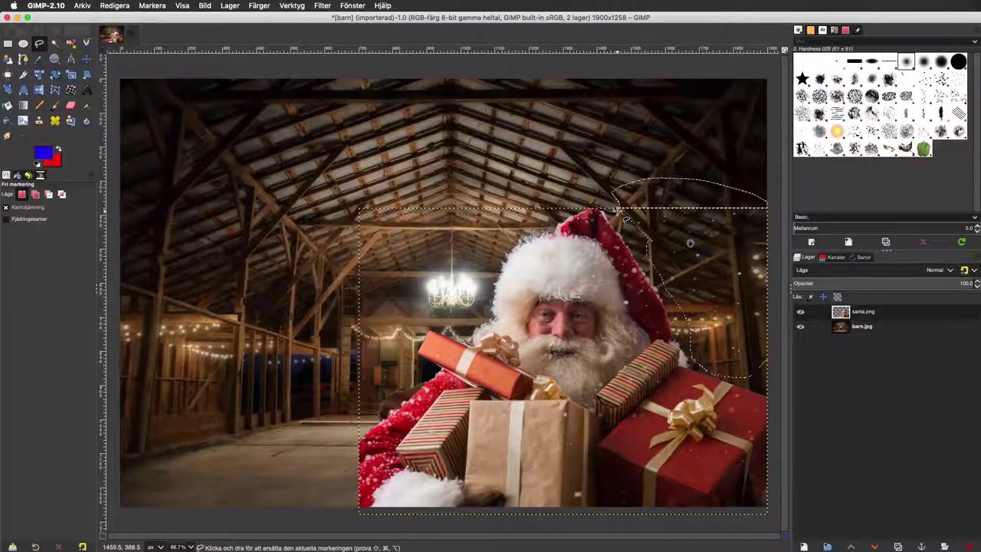
{"action": "key", "text": "ctrl+shift+a"}
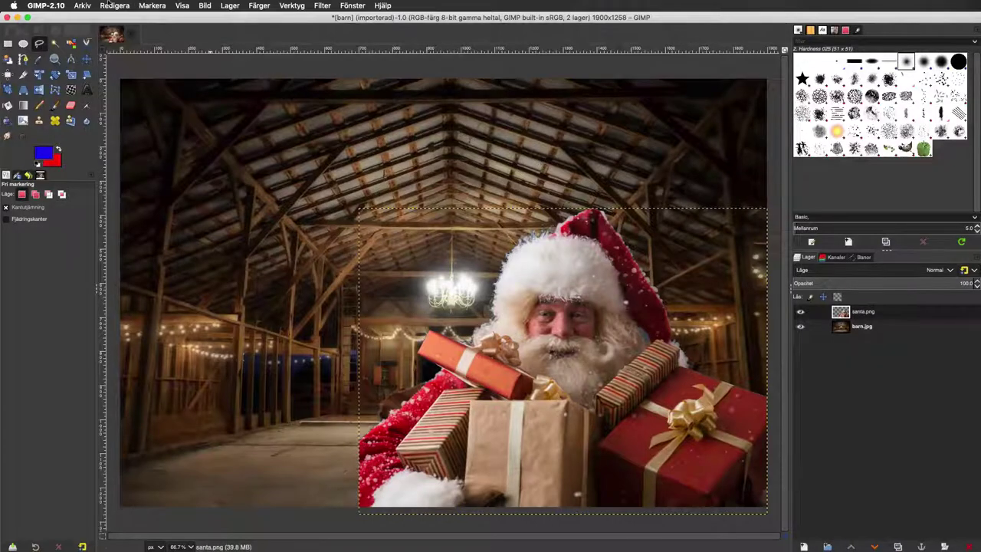
{"action": "left_click", "coordinate": [151, 6]}
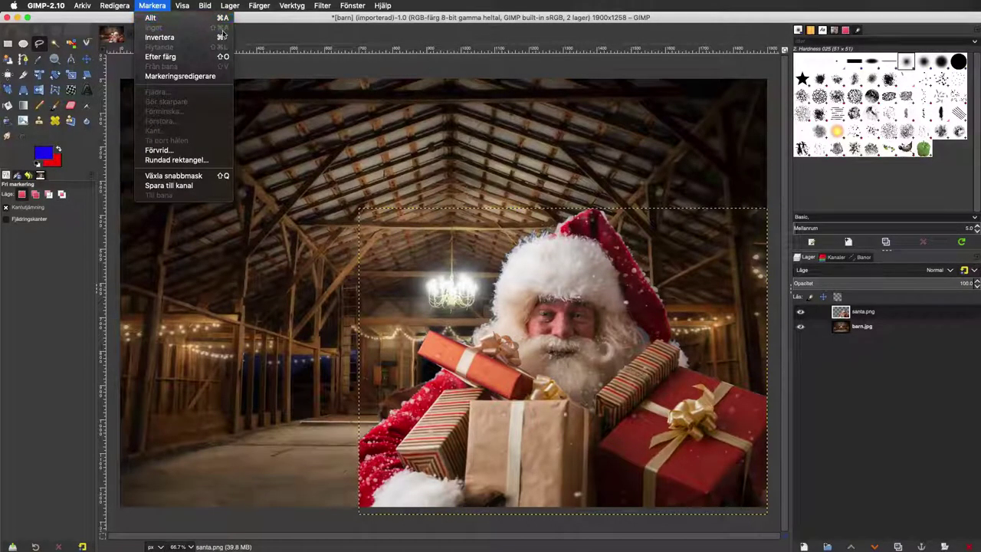
{"action": "left_click", "coordinate": [272, 35]}
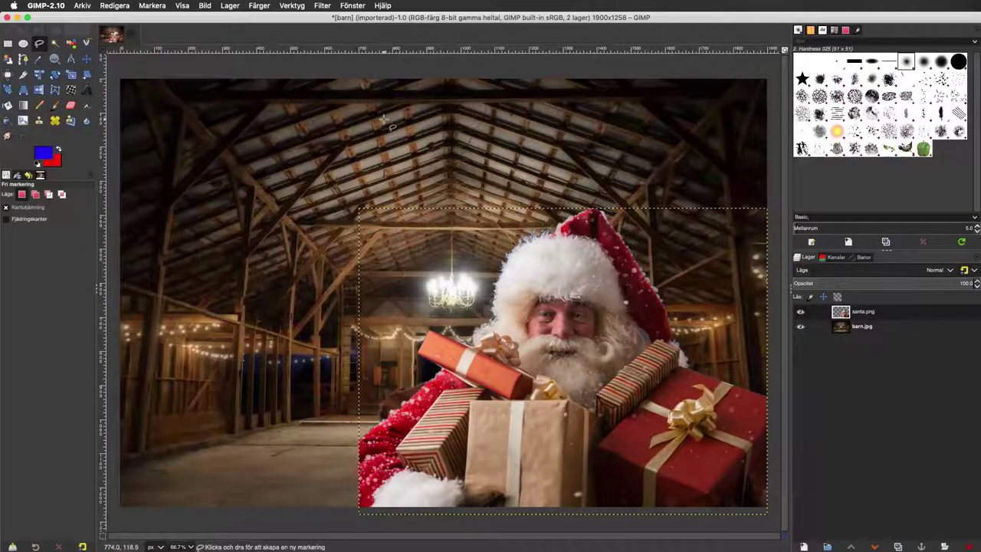
Step: Add family.jpg as a new top layer and zoom out to see it whole
{"action": "left_click", "coordinate": [84, 6]}
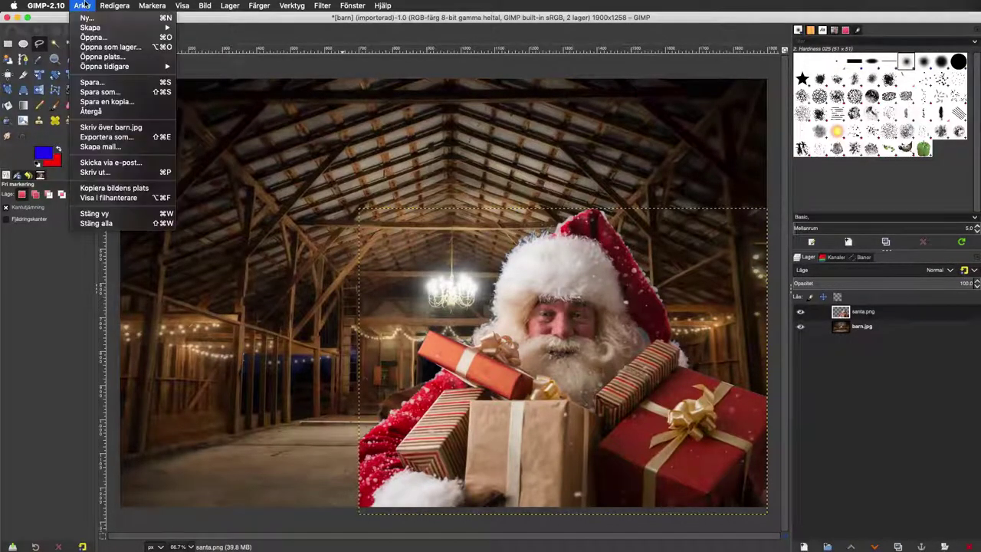
{"action": "left_click", "coordinate": [113, 49]}
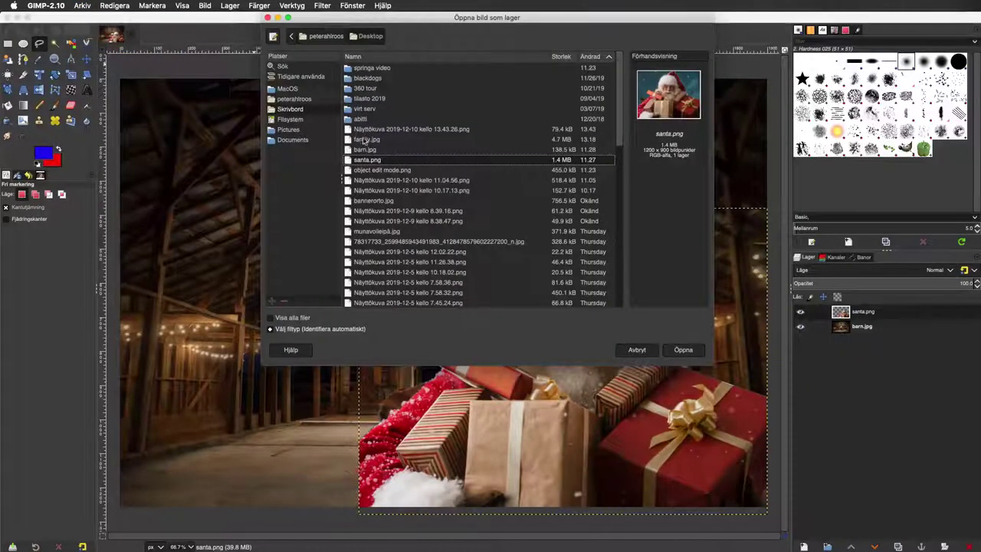
{"action": "left_click", "coordinate": [364, 140]}
{"action": "left_click", "coordinate": [684, 351]}
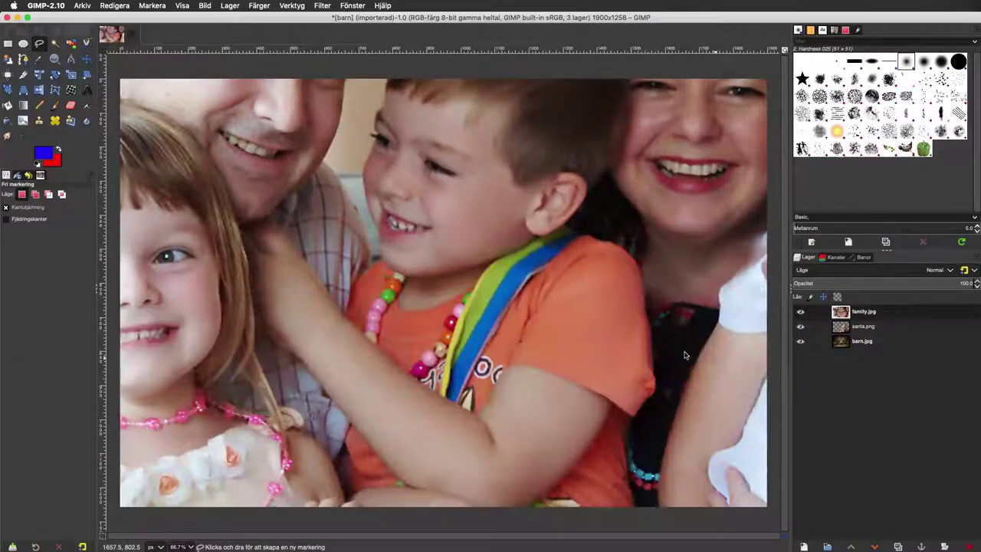
{"action": "key", "text": "minus"}
Step: Lower the family.jpg layer's opacity to 51.7 so the Santa scene shows through
{"action": "key", "text": "minus"}
{"action": "key", "text": "minus"}
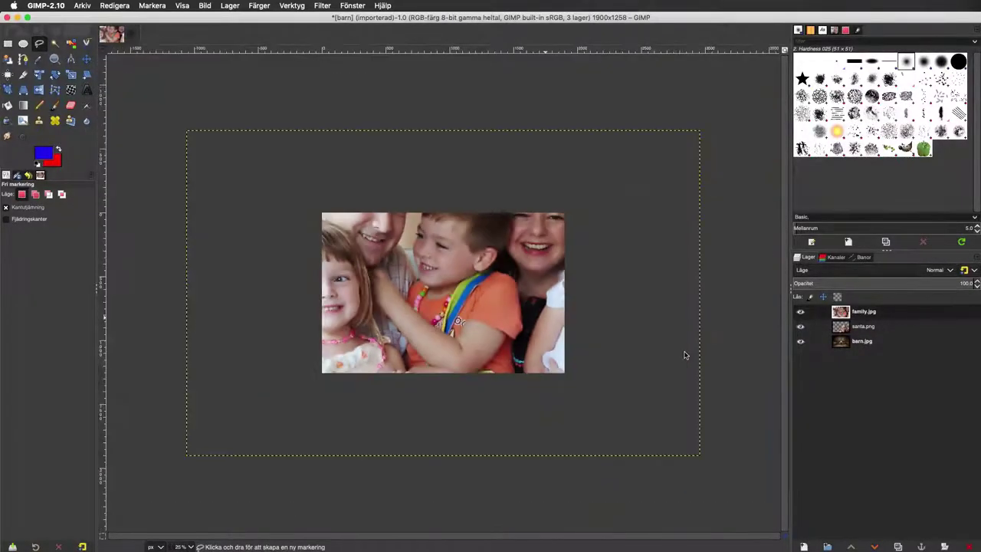
{"action": "key", "text": "minus"}
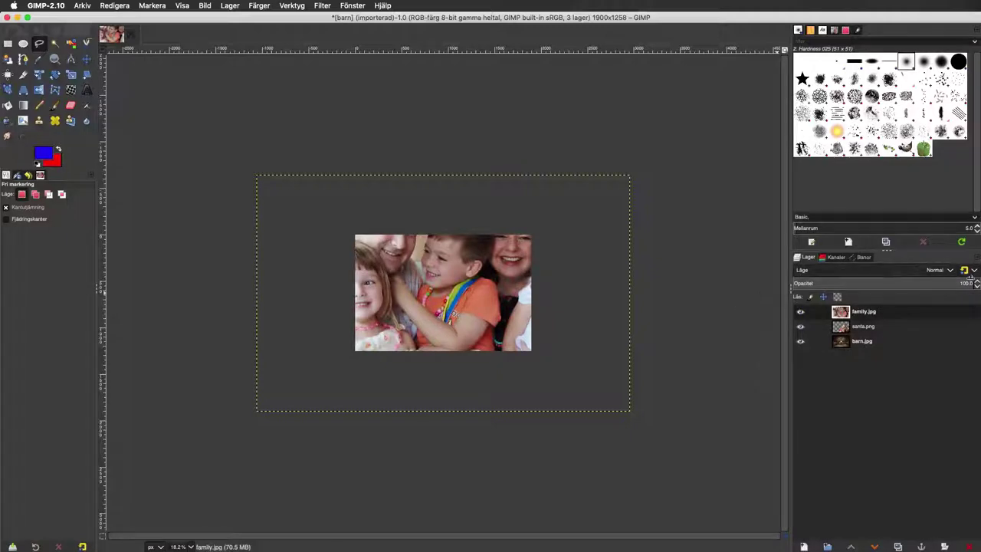
{"action": "left_click_drag", "start_coordinate": [970, 280], "coordinate": [886, 281]}
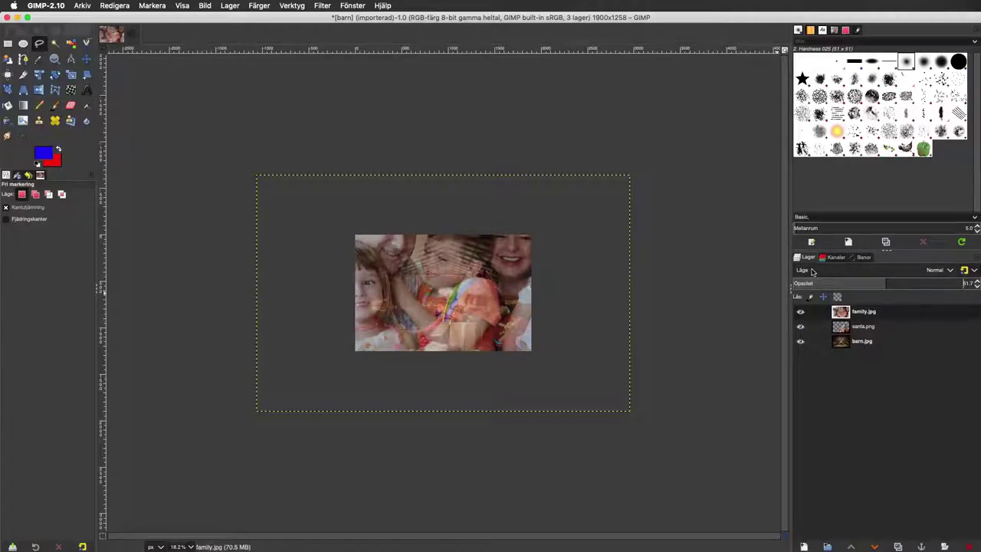
Step: Scale the family photo to 1266×802, place it lower left, and restore 100 opacity
{"action": "left_click", "coordinate": [71, 75]}
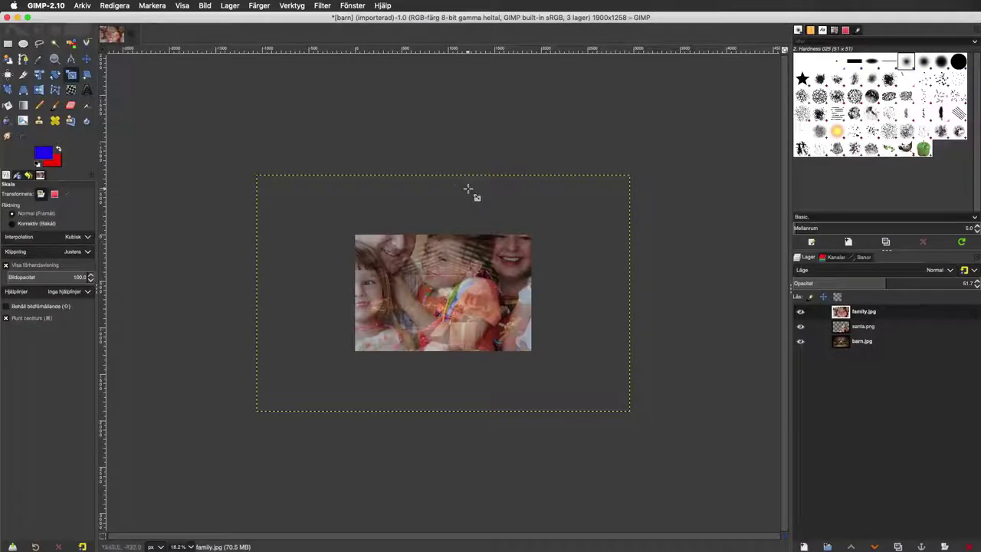
{"action": "left_click", "coordinate": [617, 180]}
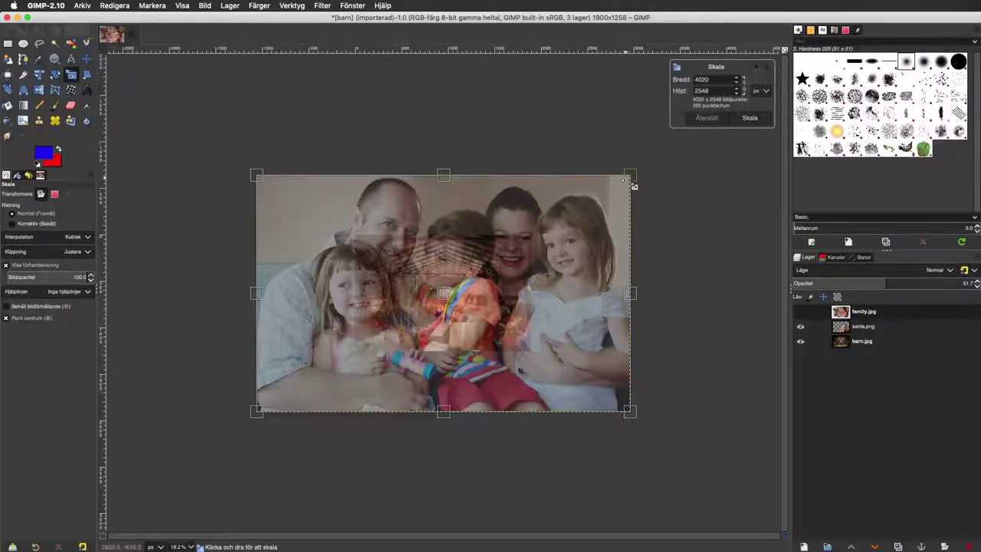
{"action": "mouse_move", "coordinate": [578, 210]}
{"action": "left_mouse_down"}
{"action": "mouse_move", "coordinate": [485, 285]}
{"action": "mouse_move", "coordinate": [377, 336]}
{"action": "left_mouse_up"}
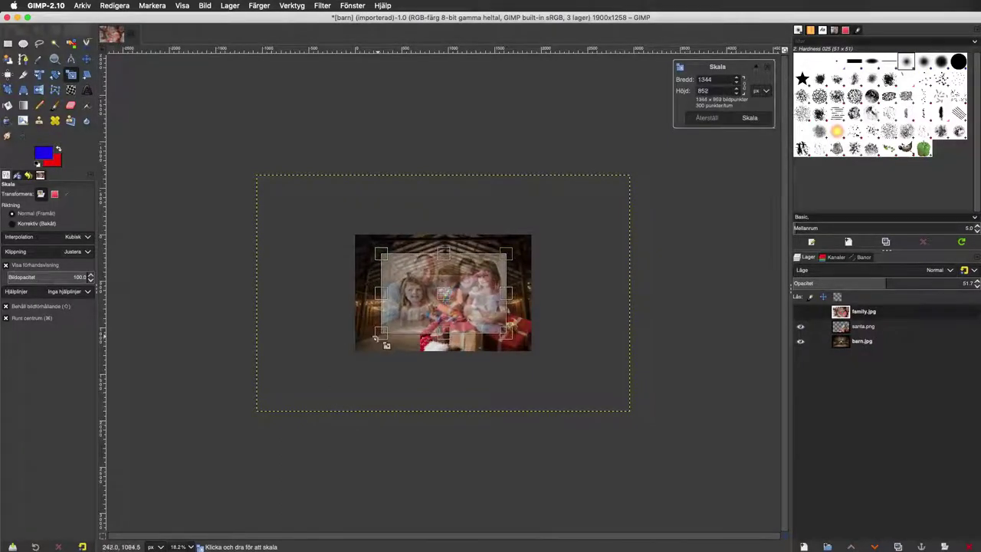
{"action": "key", "text": "shift"}
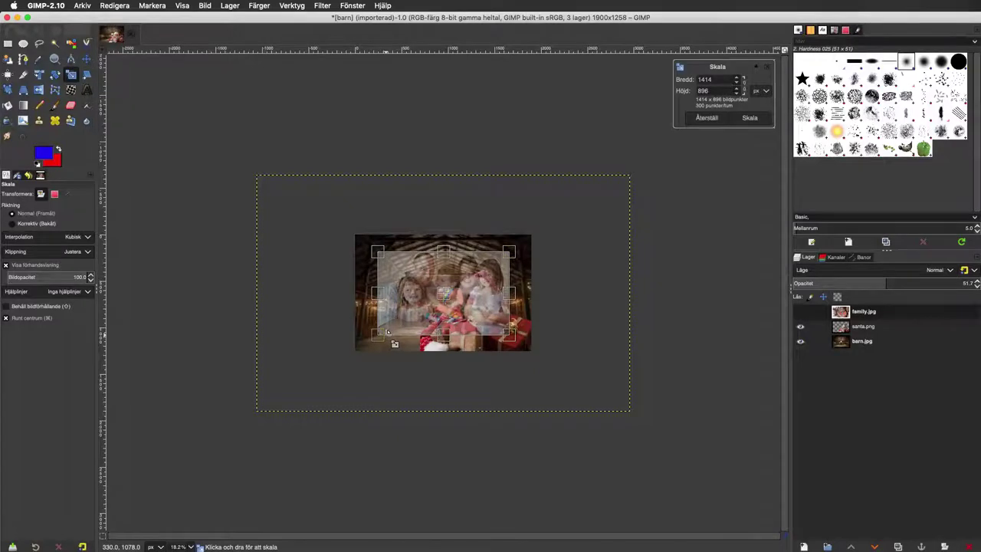
{"action": "key", "text": "plus"}
{"action": "key", "text": "plus"}
{"action": "key", "text": "plus"}
{"action": "key", "text": "plus"}
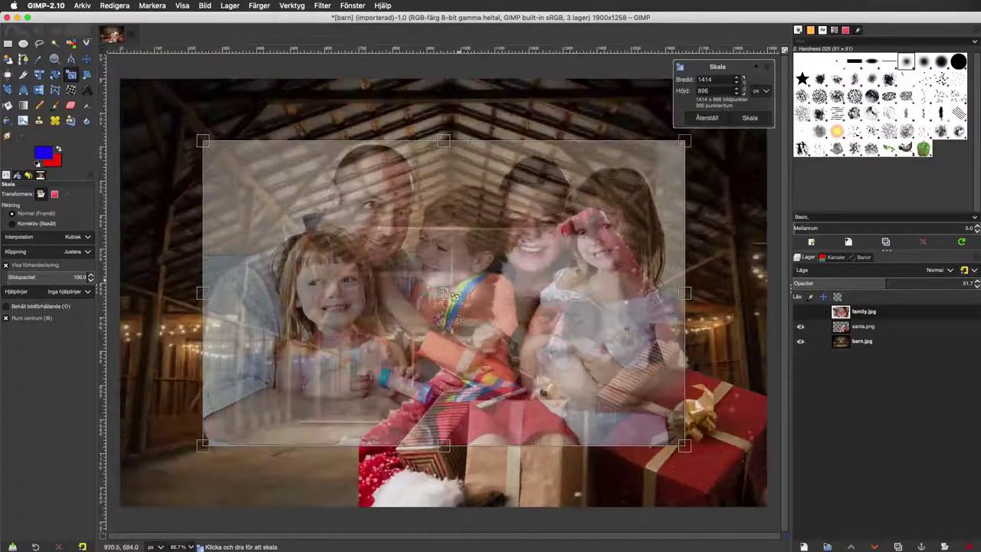
{"action": "mouse_move", "coordinate": [452, 300]}
{"action": "left_mouse_down"}
{"action": "mouse_move", "coordinate": [321, 362]}
{"action": "mouse_move", "coordinate": [296, 361]}
{"action": "left_mouse_up"}
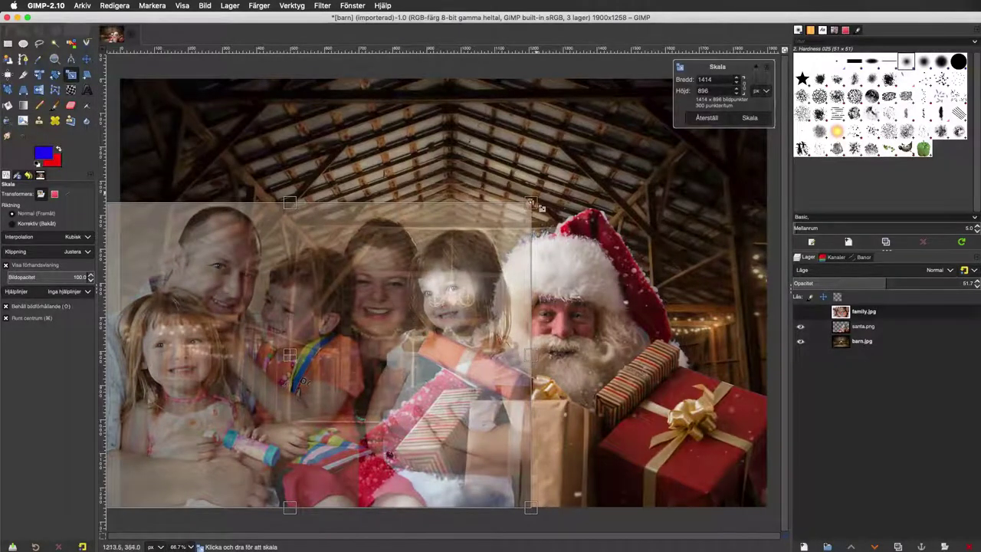
{"action": "left_click_drag", "start_coordinate": [531, 202], "coordinate": [504, 220]}
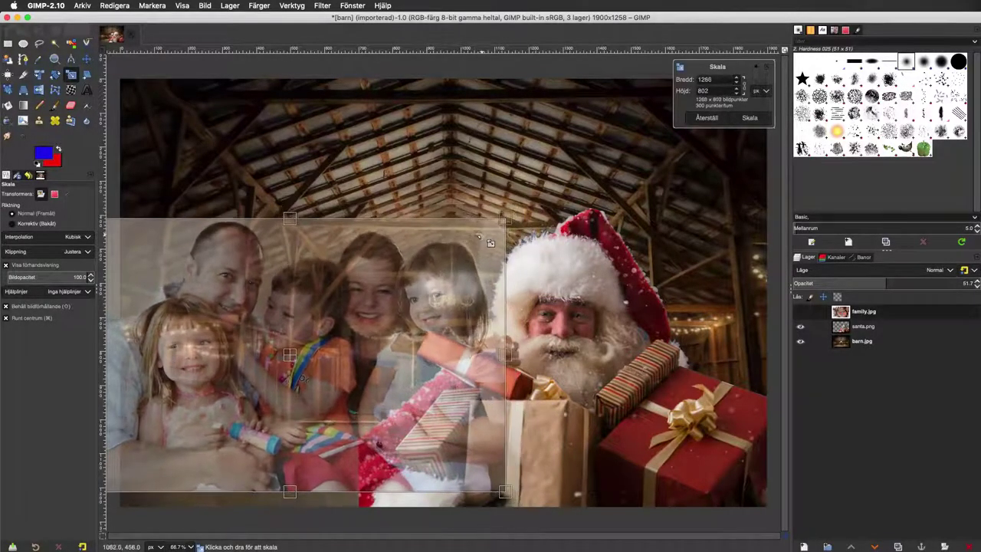
{"action": "left_click_drag", "start_coordinate": [300, 364], "coordinate": [292, 380]}
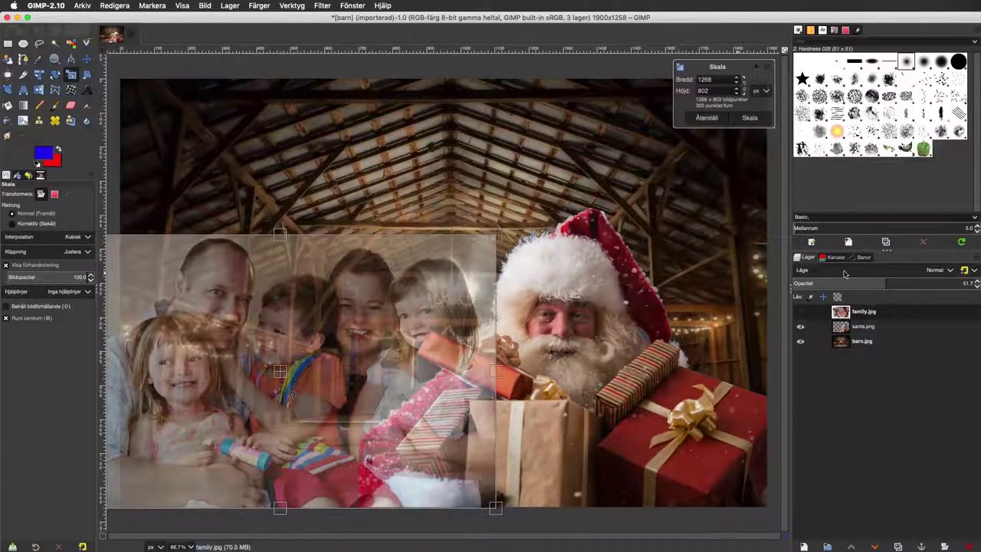
{"action": "left_click_drag", "start_coordinate": [902, 280], "coordinate": [975, 281]}
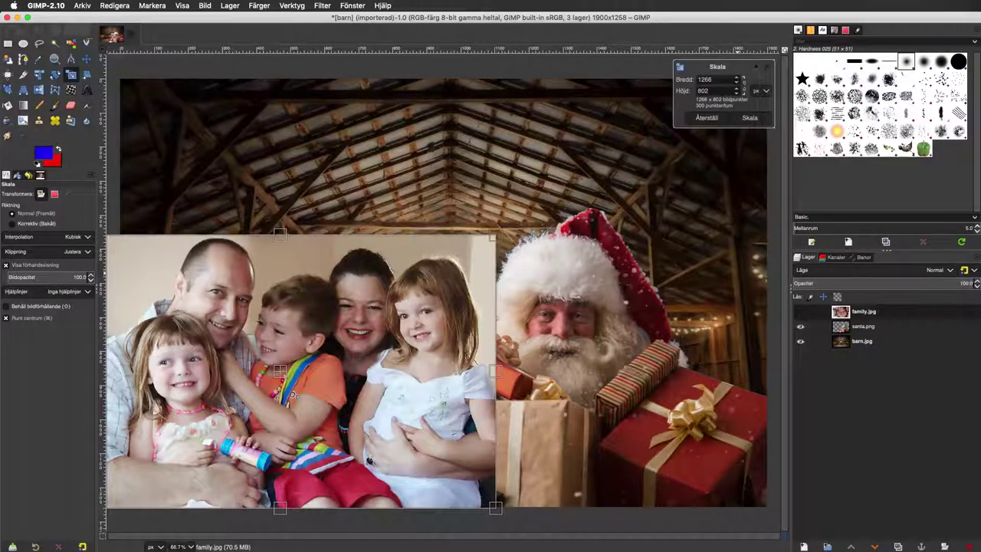
{"action": "left_click", "coordinate": [750, 118]}
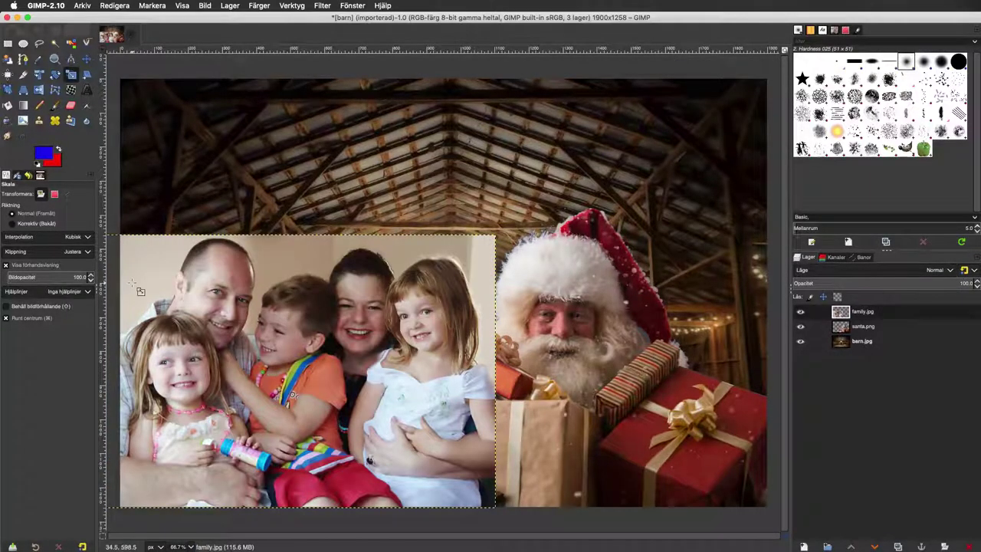
Step: Switch to Fuzzy Select and set its threshold to 10
{"action": "left_click", "coordinate": [54, 44]}
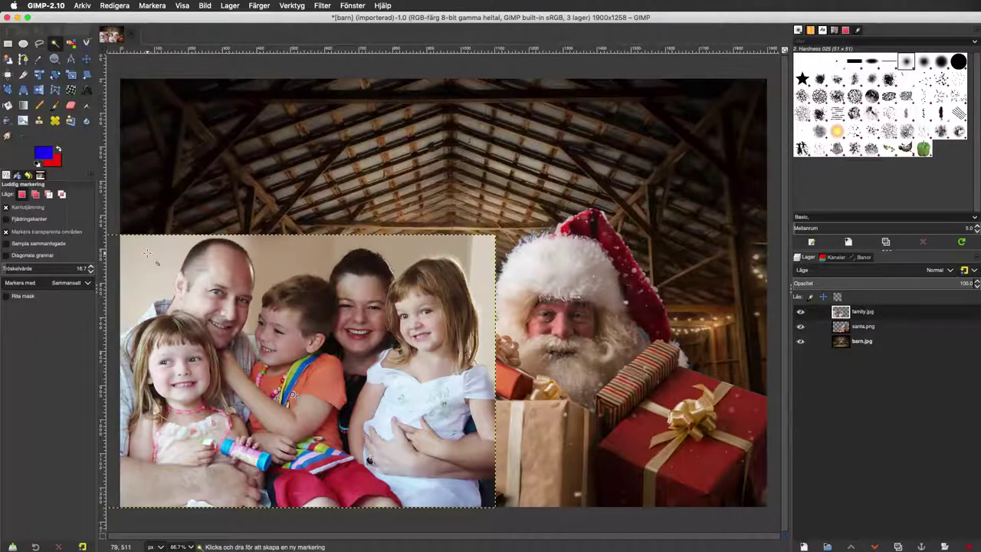
{"action": "left_click_drag", "start_coordinate": [147, 253], "coordinate": [182, 253]}
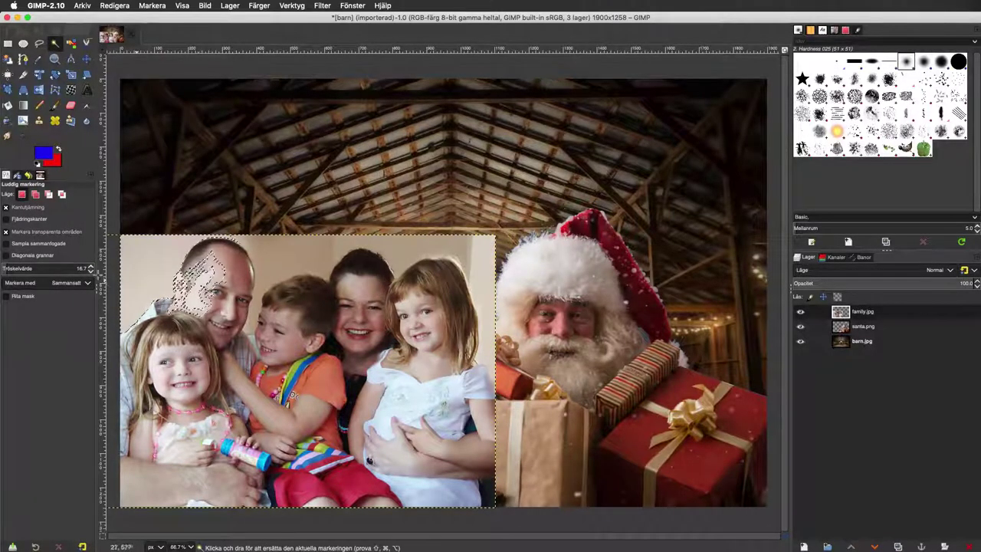
{"action": "left_click", "coordinate": [34, 268]}
{"action": "type", "text": "10"}
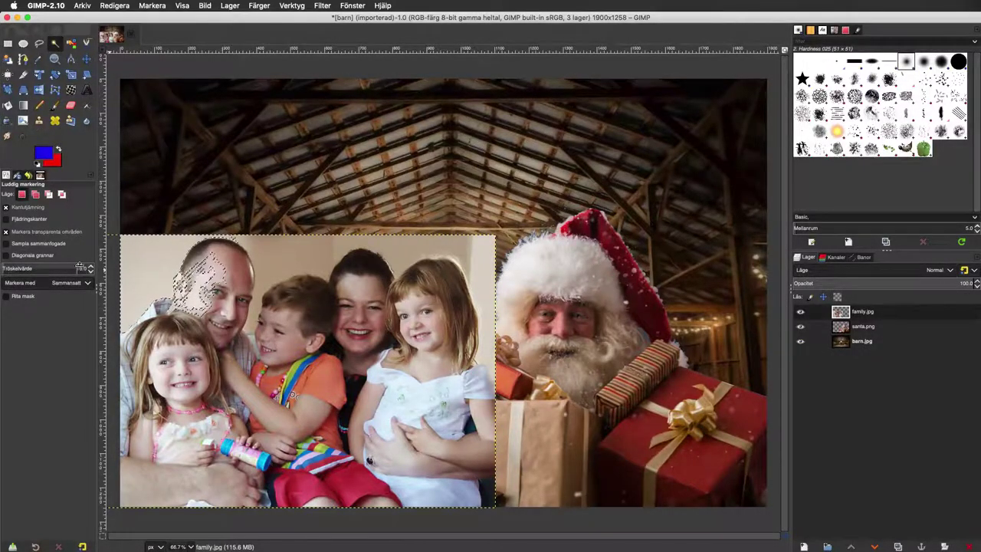
Step: Select the wall around the family's heads, delete it, and clear the selection
{"action": "left_click", "coordinate": [145, 276]}
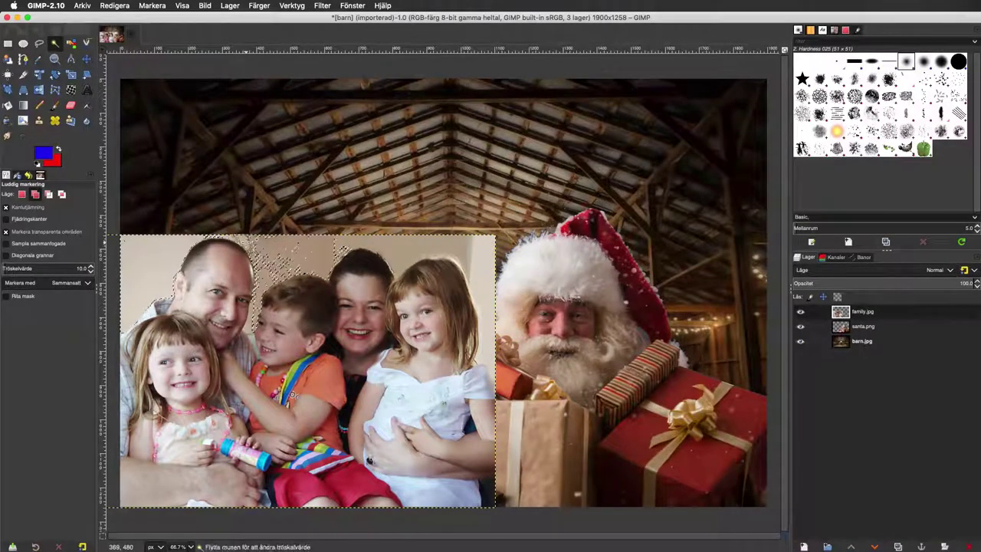
{"action": "left_click", "coordinate": [271, 279]}
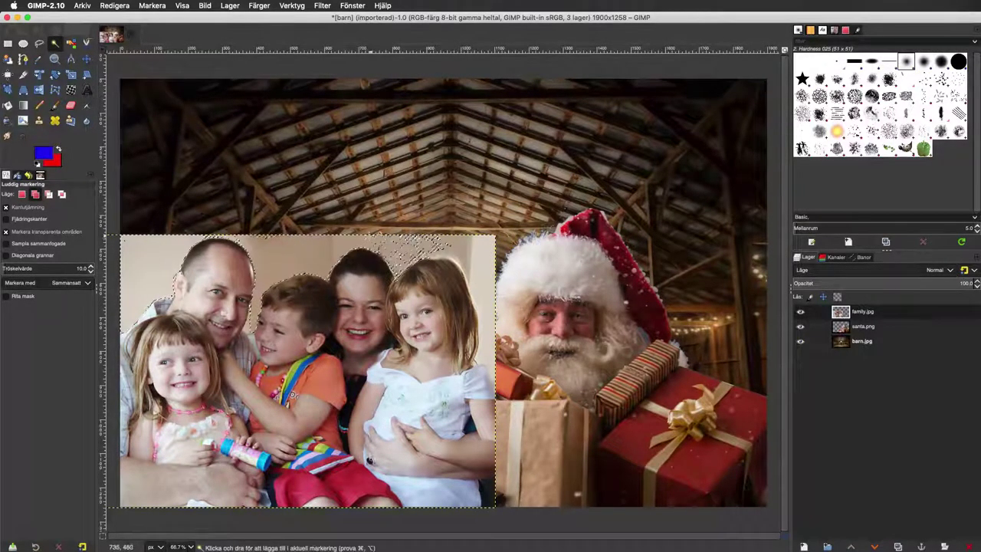
{"action": "left_click", "coordinate": [466, 245]}
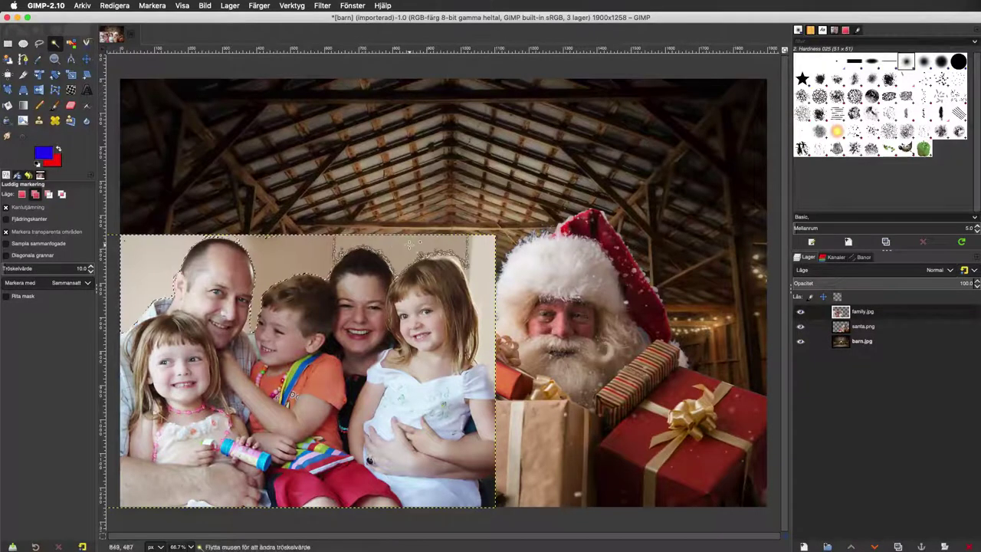
{"action": "left_click", "coordinate": [465, 242]}
{"action": "left_click", "coordinate": [466, 249]}
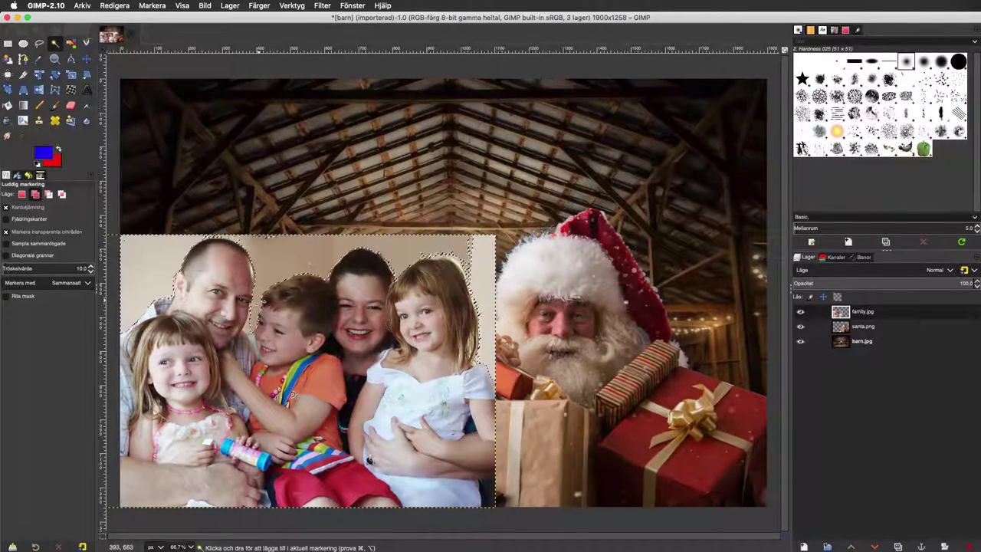
{"action": "left_click", "coordinate": [252, 316]}
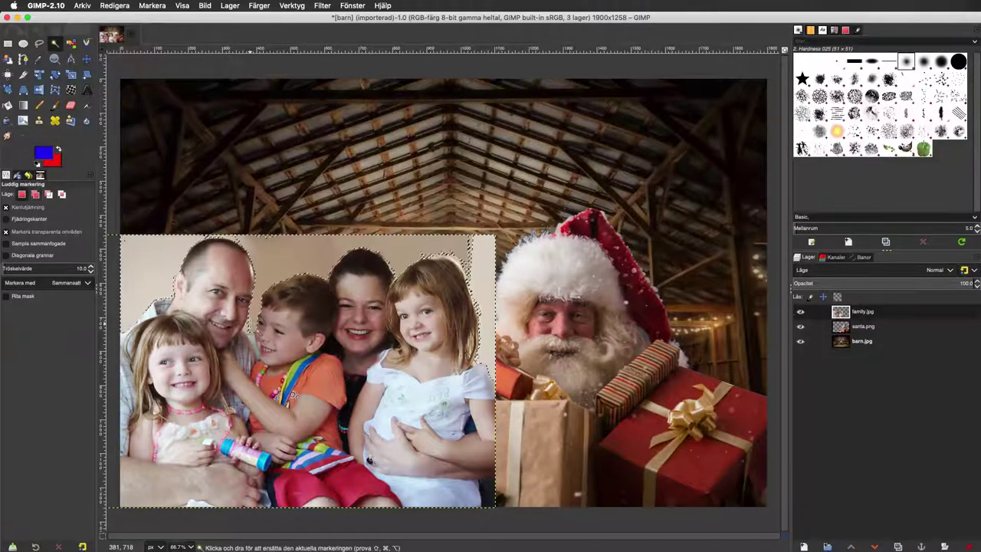
{"action": "key", "text": "Delete"}
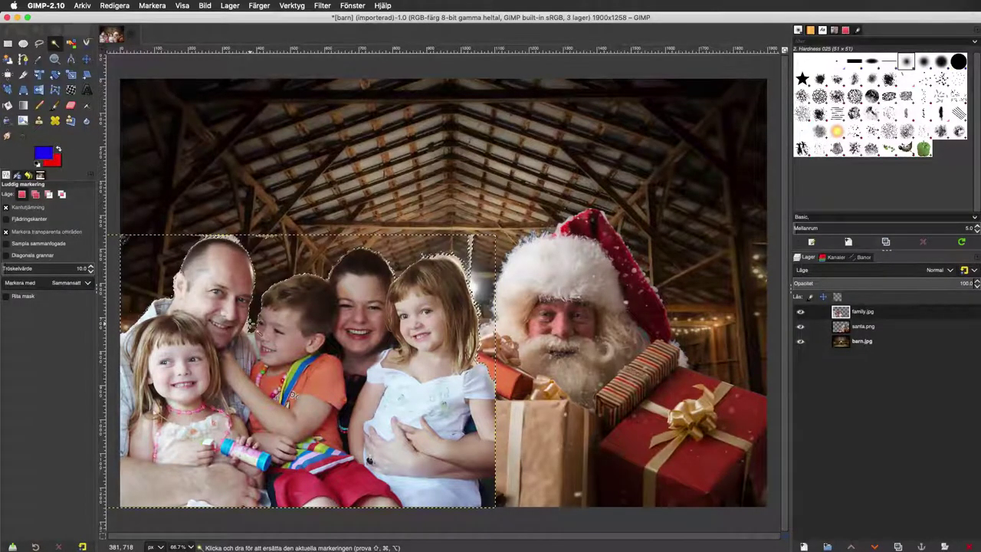
{"action": "key", "text": "ctrl+shift+a"}
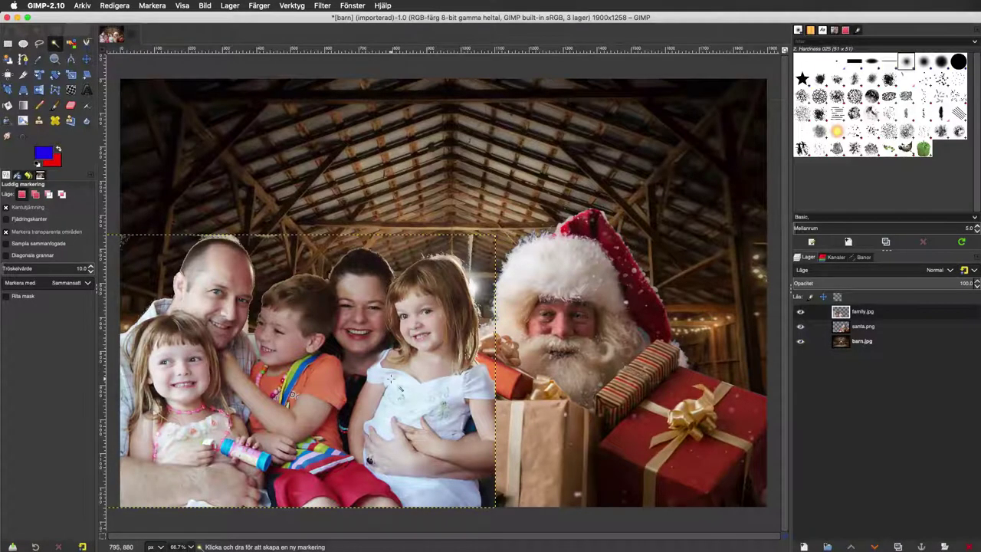
Step: Zoom to 400% on the man's head and switch to the Eraser tool
{"action": "scroll", "coordinate": [391, 378], "scroll_direction": "up", "scroll_amount": 3}
{"action": "scroll", "coordinate": [391, 378], "scroll_direction": "up", "scroll_amount": 2}
{"action": "scroll", "coordinate": [391, 378], "scroll_direction": "up", "scroll_amount": 5}
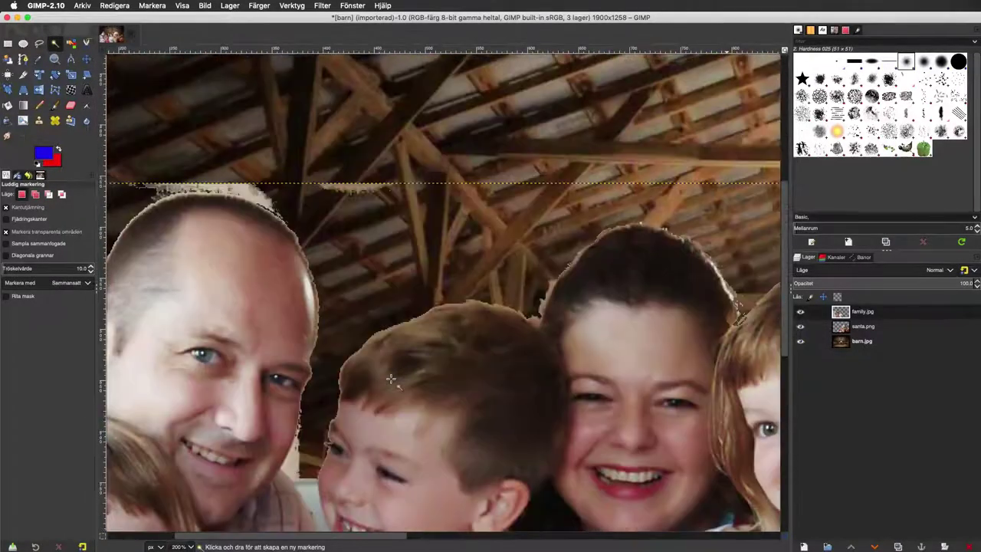
{"action": "scroll", "coordinate": [391, 378], "scroll_direction": "left", "scroll_amount": 5}
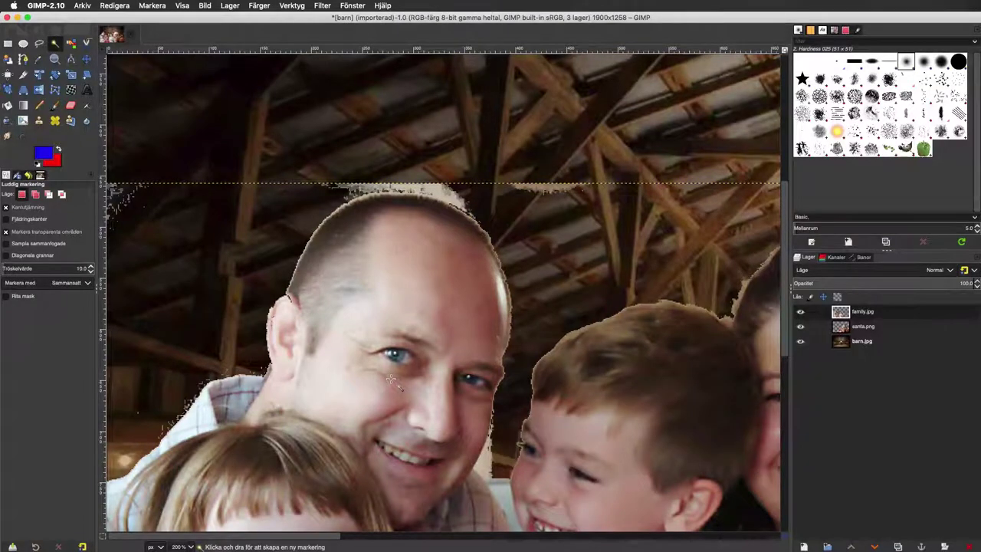
{"action": "scroll", "coordinate": [391, 378], "scroll_direction": "up", "scroll_amount": 2}
{"action": "scroll", "coordinate": [391, 378], "scroll_direction": "up", "scroll_amount": 5}
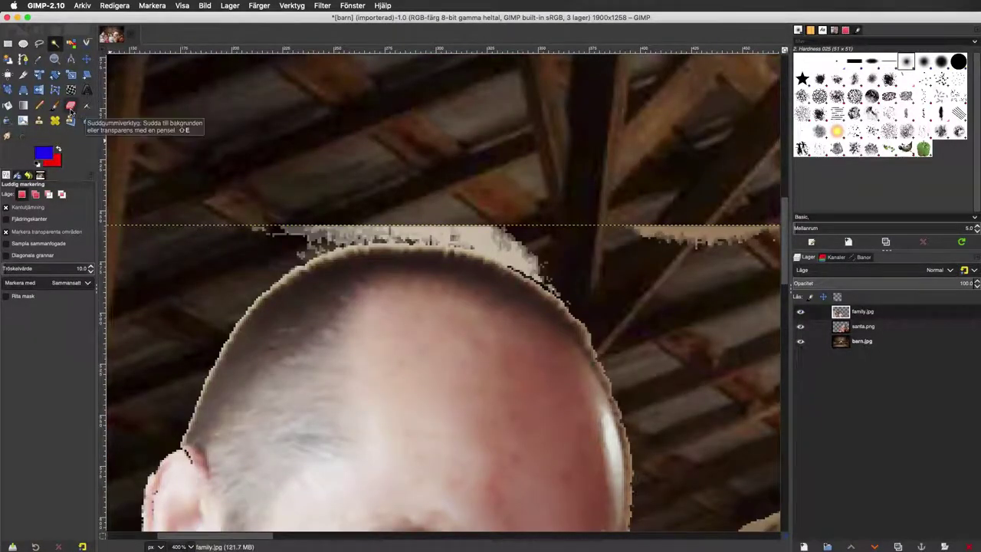
{"action": "left_click", "coordinate": [70, 105]}
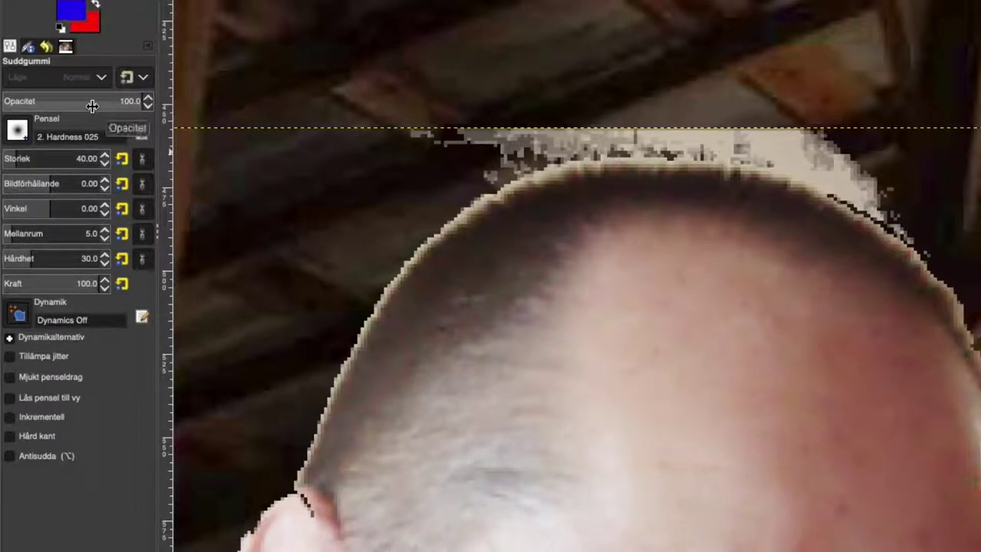
Step: Erase the pale fringe along the man's head's right edge, undoing one too-hard stroke and softening the eraser
{"action": "left_click_drag", "start_coordinate": [33, 251], "coordinate": [117, 250]}
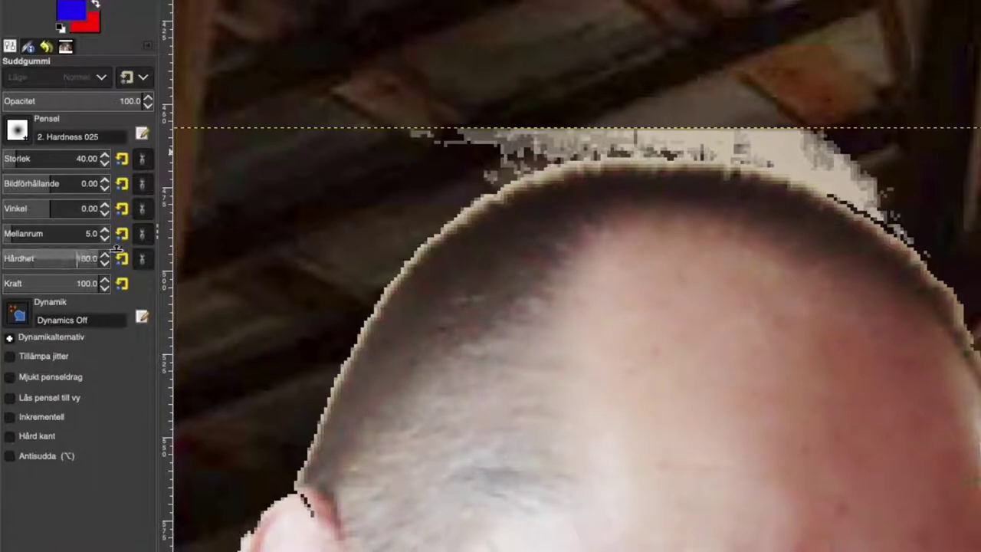
{"action": "left_click", "coordinate": [948, 271]}
{"action": "left_click_drag", "start_coordinate": [948, 272], "coordinate": [958, 230]}
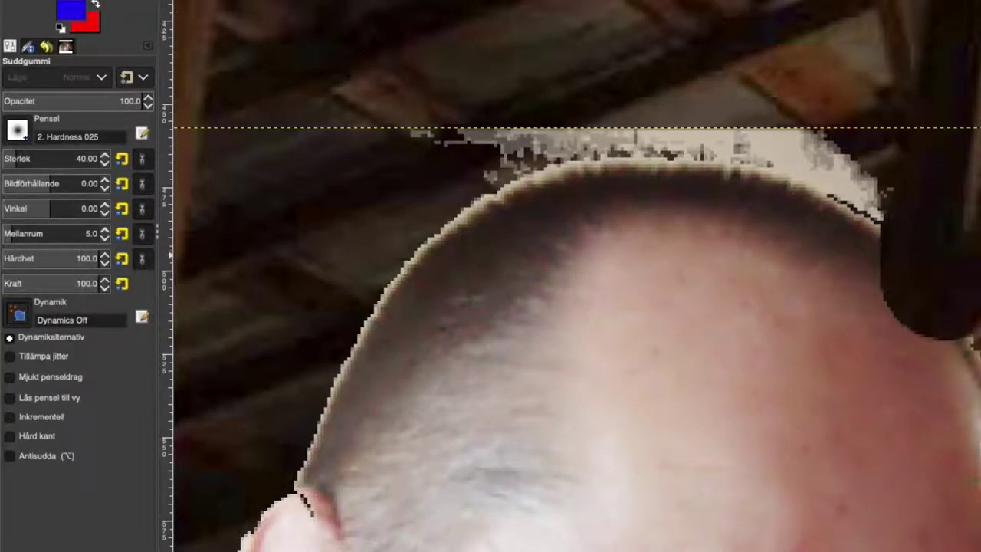
{"action": "key", "text": "ctrl+z"}
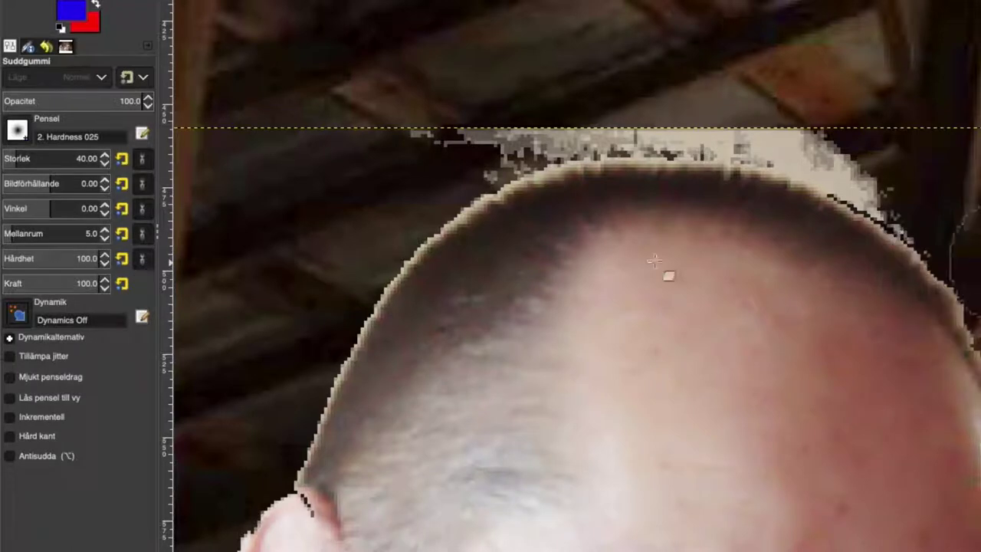
{"action": "left_click_drag", "start_coordinate": [63, 253], "coordinate": [18, 249]}
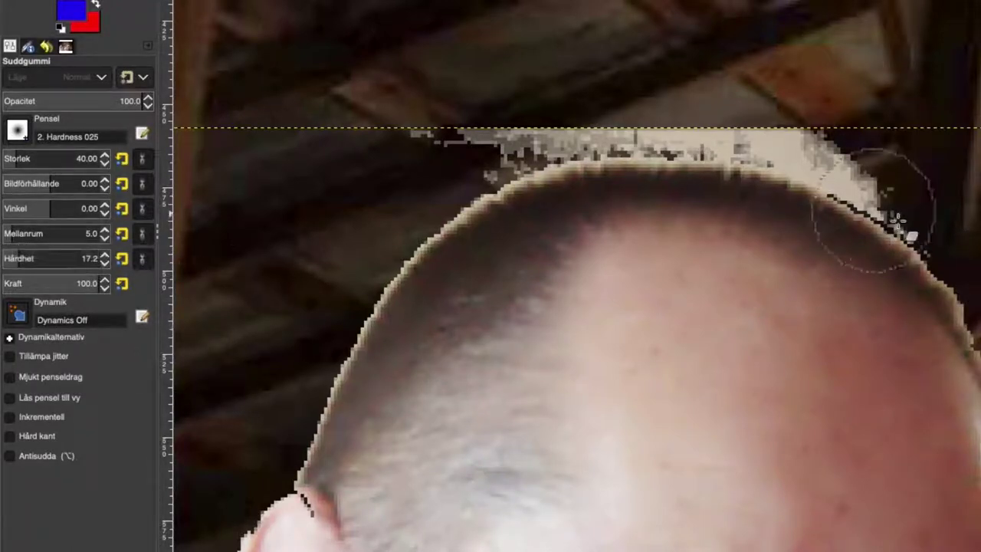
{"action": "mouse_move", "coordinate": [902, 225]}
{"action": "left_mouse_down"}
{"action": "mouse_move", "coordinate": [902, 234]}
{"action": "mouse_move", "coordinate": [977, 219]}
{"action": "left_mouse_up"}
{"action": "left_click_drag", "start_coordinate": [863, 196], "coordinate": [924, 256]}
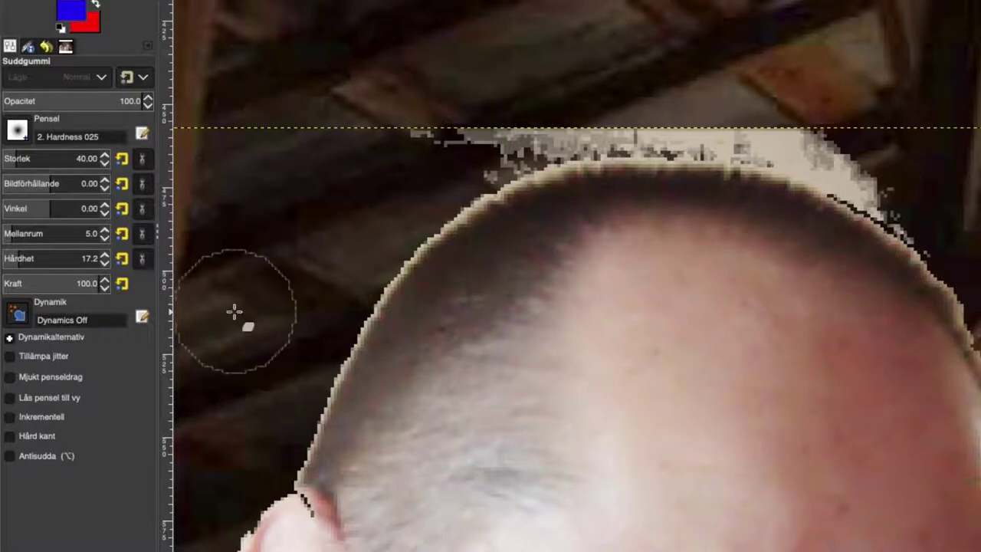
Step: Raise eraser hardness to 47.4 and erase the light fringe above and along the man's head
{"action": "left_click_drag", "start_coordinate": [20, 253], "coordinate": [50, 251]}
{"action": "mouse_move", "coordinate": [690, 115]}
{"action": "left_mouse_down"}
{"action": "mouse_move", "coordinate": [710, 110]}
{"action": "mouse_move", "coordinate": [869, 186]}
{"action": "mouse_move", "coordinate": [959, 273]}
{"action": "left_mouse_up"}
{"action": "mouse_move", "coordinate": [636, 324]}
{"action": "left_mouse_down"}
{"action": "mouse_move", "coordinate": [624, 345]}
{"action": "mouse_move", "coordinate": [648, 394]}
{"action": "mouse_move", "coordinate": [652, 416]}
{"action": "mouse_move", "coordinate": [641, 376]}
{"action": "mouse_move", "coordinate": [659, 489]}
{"action": "left_mouse_up"}
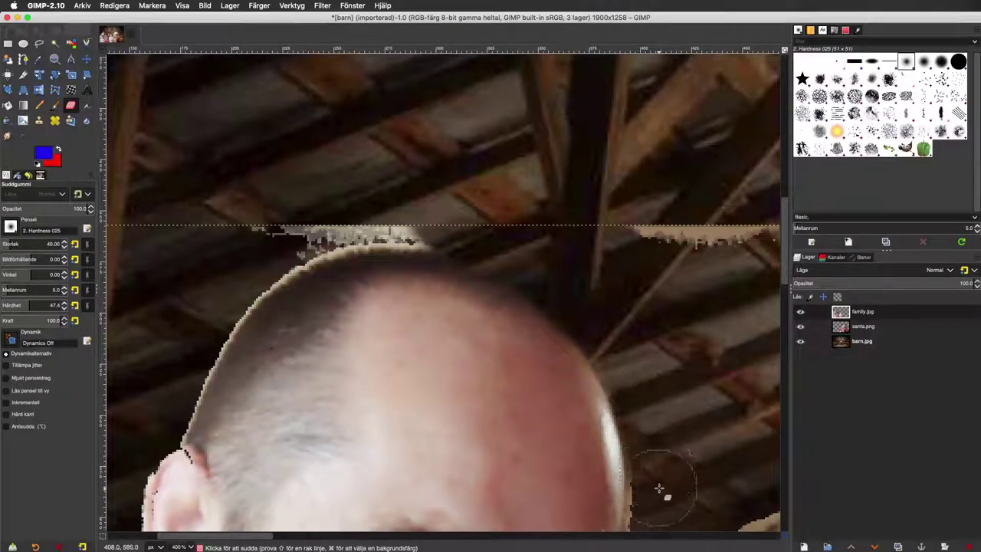
{"action": "mouse_move", "coordinate": [493, 219]}
{"action": "left_mouse_down"}
{"action": "mouse_move", "coordinate": [315, 215]}
{"action": "mouse_move", "coordinate": [395, 216]}
{"action": "mouse_move", "coordinate": [273, 252]}
{"action": "mouse_move", "coordinate": [219, 289]}
{"action": "mouse_move", "coordinate": [293, 245]}
{"action": "mouse_move", "coordinate": [314, 247]}
{"action": "mouse_move", "coordinate": [252, 281]}
{"action": "mouse_move", "coordinate": [235, 317]}
{"action": "mouse_move", "coordinate": [201, 338]}
{"action": "mouse_move", "coordinate": [170, 394]}
{"action": "mouse_move", "coordinate": [187, 350]}
{"action": "mouse_move", "coordinate": [179, 411]}
{"action": "left_mouse_up"}
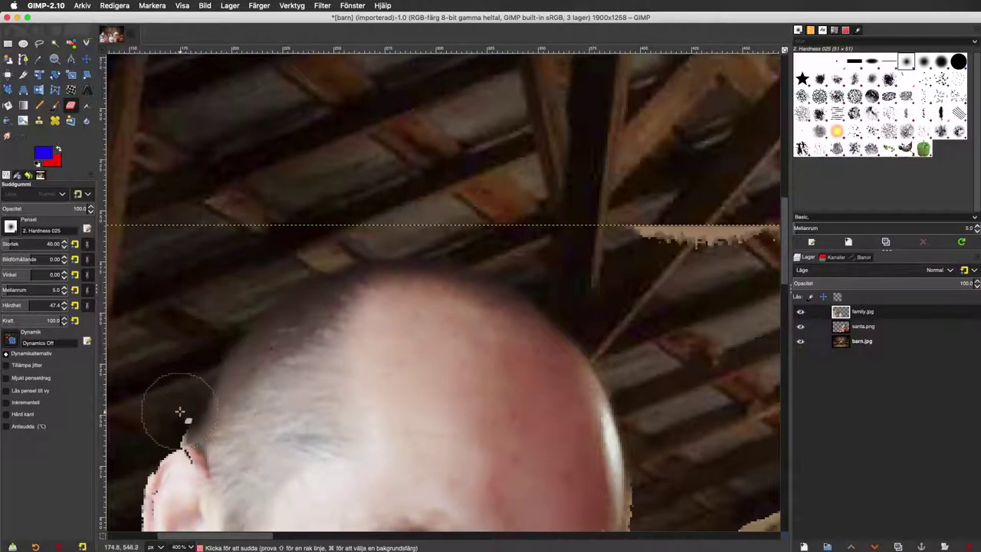
{"action": "left_click_drag", "start_coordinate": [619, 250], "coordinate": [732, 244]}
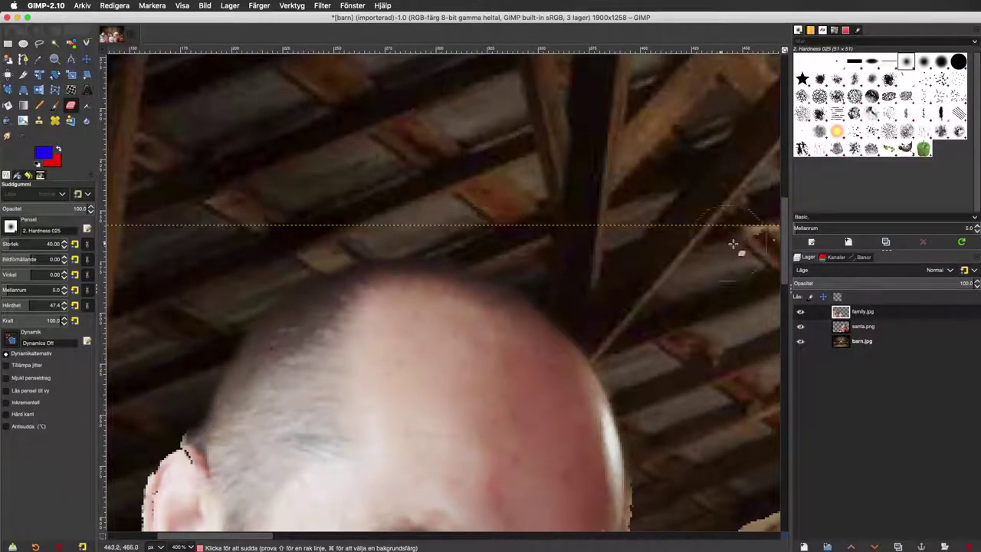
Step: Erase the light outline around the woman's hair, then zoom out to 50%
{"action": "scroll", "coordinate": [734, 244], "scroll_direction": "down", "scroll_amount": 1}
{"action": "scroll", "coordinate": [743, 244], "scroll_direction": "down", "scroll_amount": 1}
{"action": "scroll", "coordinate": [759, 243], "scroll_direction": "down", "scroll_amount": 2}
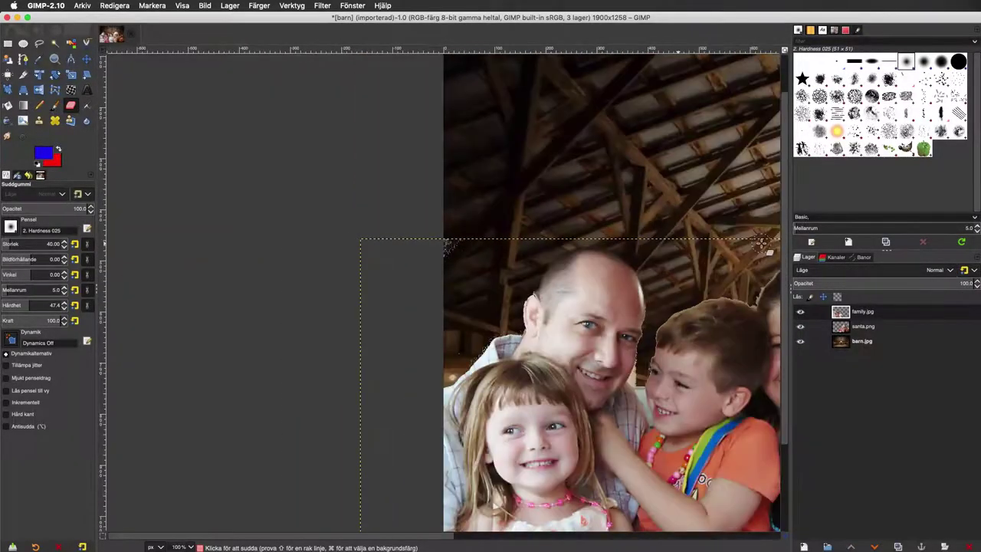
{"action": "scroll", "coordinate": [763, 244], "scroll_direction": "right", "scroll_amount": 5}
{"action": "scroll", "coordinate": [762, 244], "scroll_direction": "down", "scroll_amount": 2}
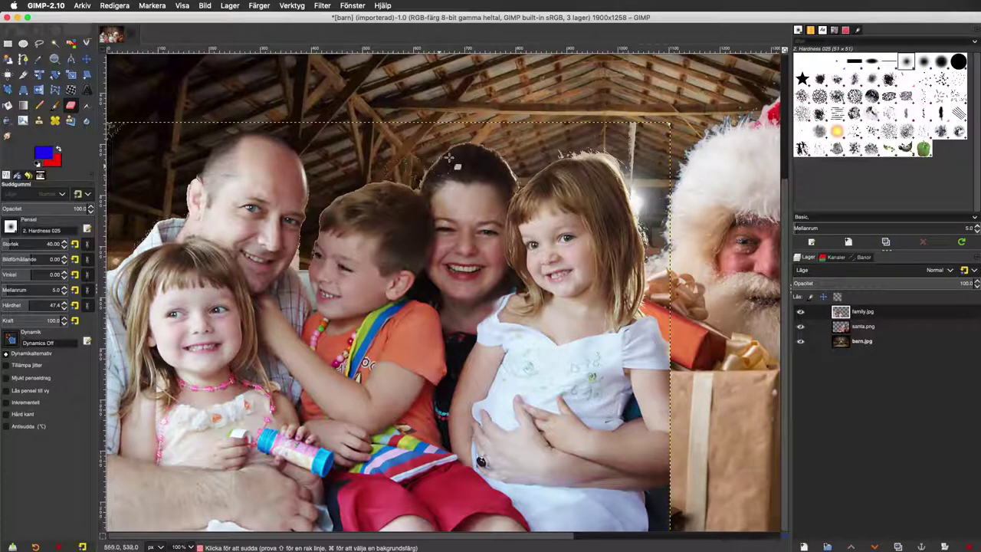
{"action": "scroll", "coordinate": [435, 191], "scroll_direction": "up", "scroll_amount": 4}
{"action": "scroll", "coordinate": [435, 190], "scroll_direction": "up", "scroll_amount": 3}
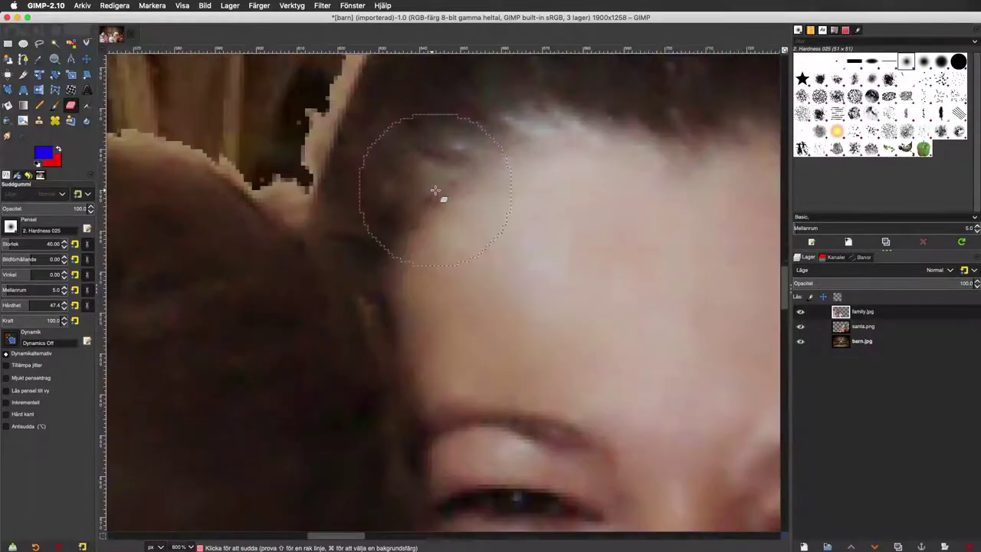
{"action": "scroll", "coordinate": [435, 190], "scroll_direction": "up", "scroll_amount": 1}
{"action": "scroll", "coordinate": [434, 190], "scroll_direction": "down", "scroll_amount": 2}
{"action": "scroll", "coordinate": [494, 205], "scroll_direction": "up", "scroll_amount": 2}
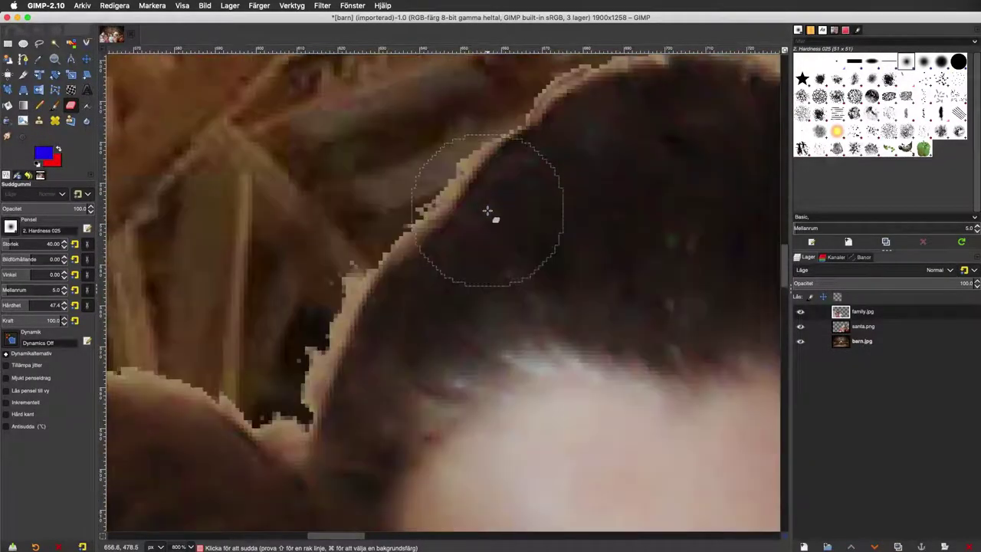
{"action": "mouse_move", "coordinate": [339, 235]}
{"action": "left_mouse_down"}
{"action": "mouse_move", "coordinate": [332, 245]}
{"action": "mouse_move", "coordinate": [396, 164]}
{"action": "mouse_move", "coordinate": [436, 141]}
{"action": "mouse_move", "coordinate": [373, 212]}
{"action": "mouse_move", "coordinate": [432, 132]}
{"action": "left_mouse_up"}
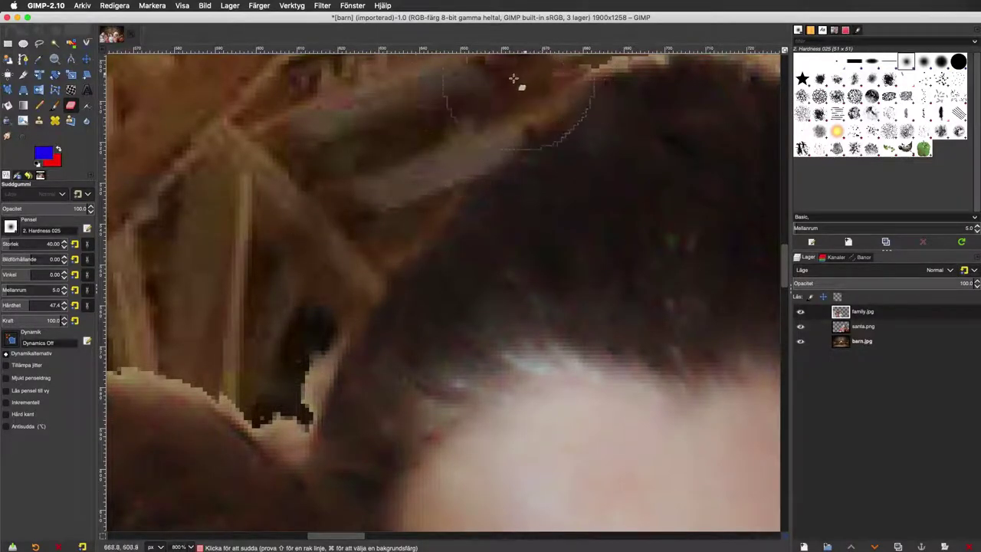
{"action": "scroll", "coordinate": [512, 79], "scroll_direction": "up", "scroll_amount": 2}
{"action": "scroll", "coordinate": [512, 79], "scroll_direction": "left", "scroll_amount": 3}
{"action": "scroll", "coordinate": [512, 79], "scroll_direction": "up", "scroll_amount": 2}
{"action": "scroll", "coordinate": [504, 101], "scroll_direction": "up", "scroll_amount": 2}
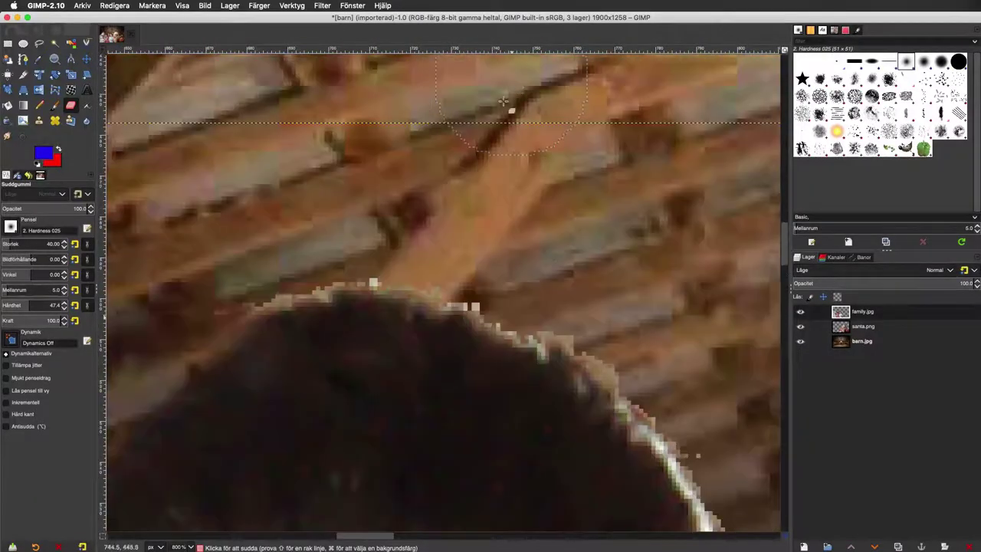
{"action": "mouse_move", "coordinate": [452, 225]}
{"action": "left_mouse_down"}
{"action": "mouse_move", "coordinate": [296, 269]}
{"action": "mouse_move", "coordinate": [324, 253]}
{"action": "mouse_move", "coordinate": [477, 267]}
{"action": "mouse_move", "coordinate": [642, 321]}
{"action": "mouse_move", "coordinate": [537, 291]}
{"action": "mouse_move", "coordinate": [628, 405]}
{"action": "mouse_move", "coordinate": [699, 407]}
{"action": "mouse_move", "coordinate": [705, 438]}
{"action": "mouse_move", "coordinate": [690, 409]}
{"action": "left_mouse_up"}
{"action": "scroll", "coordinate": [690, 410], "scroll_direction": "down", "scroll_amount": 2, "text": "ctrl"}
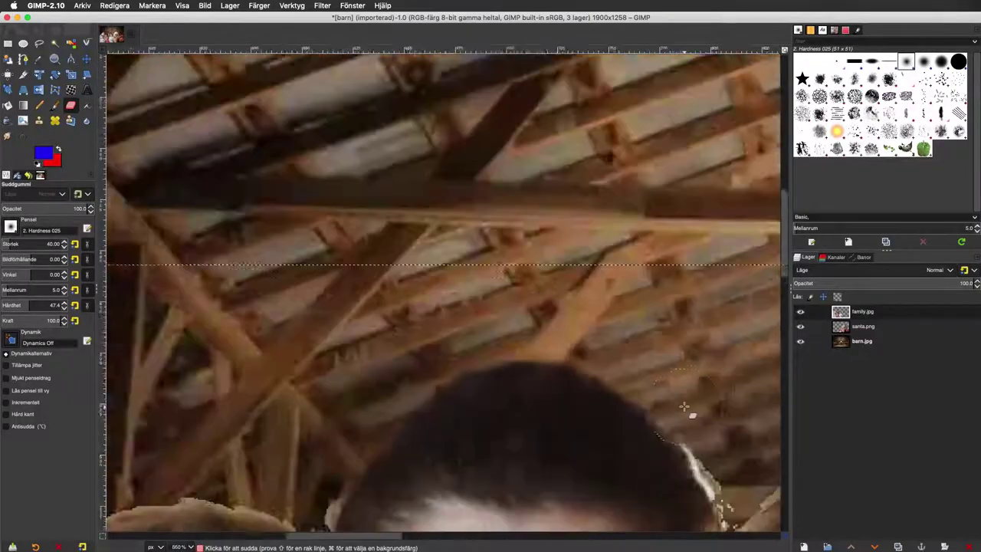
{"action": "scroll", "coordinate": [684, 406], "scroll_direction": "down", "scroll_amount": 2, "text": "ctrl"}
{"action": "scroll", "coordinate": [683, 406], "scroll_direction": "down", "scroll_amount": 3, "text": "ctrl"}
{"action": "scroll", "coordinate": [684, 406], "scroll_direction": "up", "scroll_amount": 3, "text": "ctrl"}
{"action": "scroll", "coordinate": [684, 406], "scroll_direction": "left", "scroll_amount": 3}
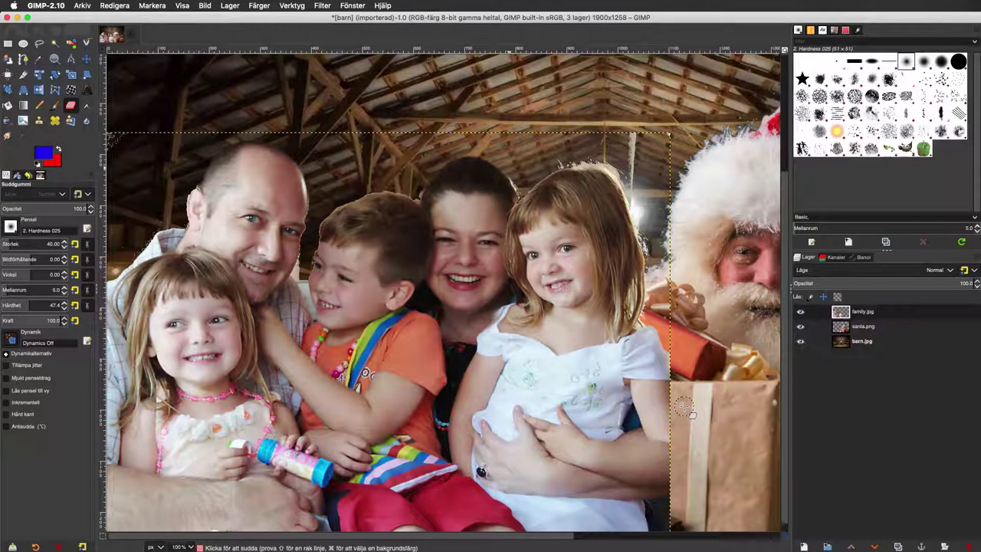
{"action": "scroll", "coordinate": [684, 411], "scroll_direction": "down", "scroll_amount": 1, "text": "ctrl"}
{"action": "scroll", "coordinate": [684, 410], "scroll_direction": "down", "scroll_amount": 1, "text": "ctrl"}
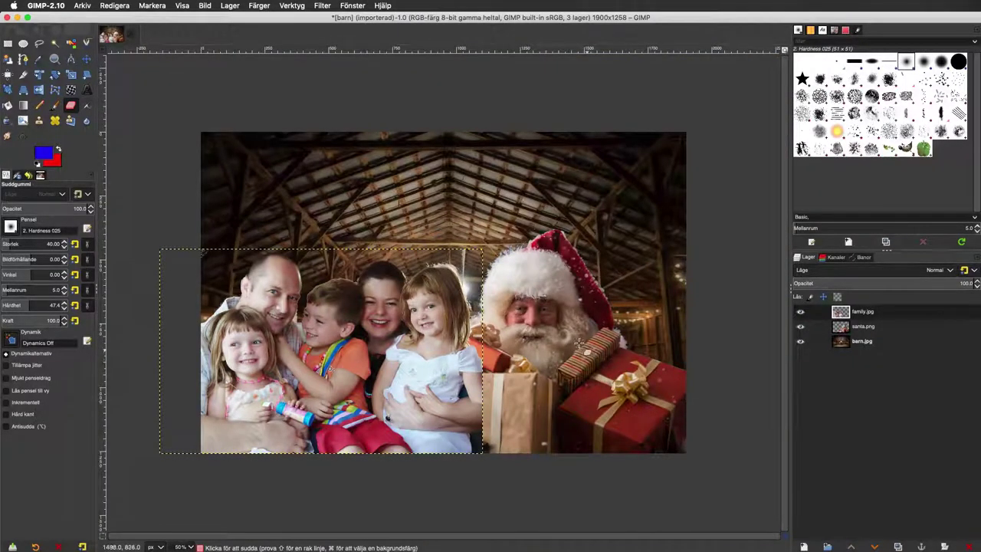
Step: Add a 'God Jul' text layer above the family
{"action": "left_click", "coordinate": [86, 92]}
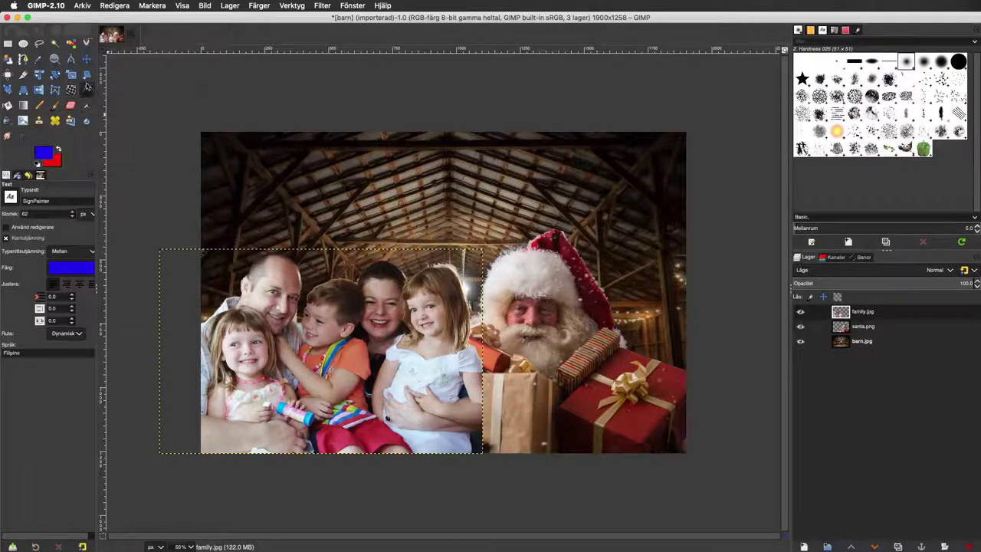
{"action": "left_click", "coordinate": [331, 177]}
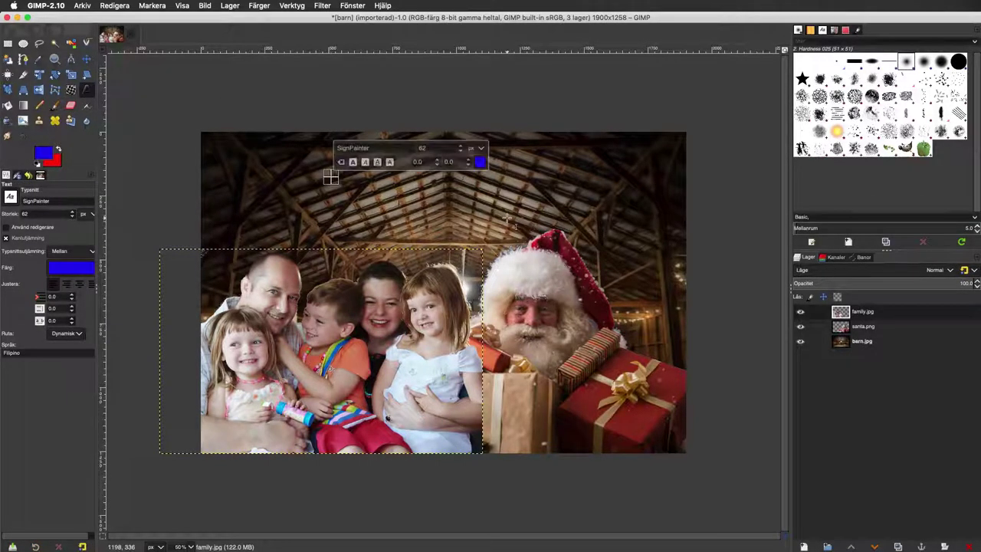
{"action": "type", "text": "God Jul"}
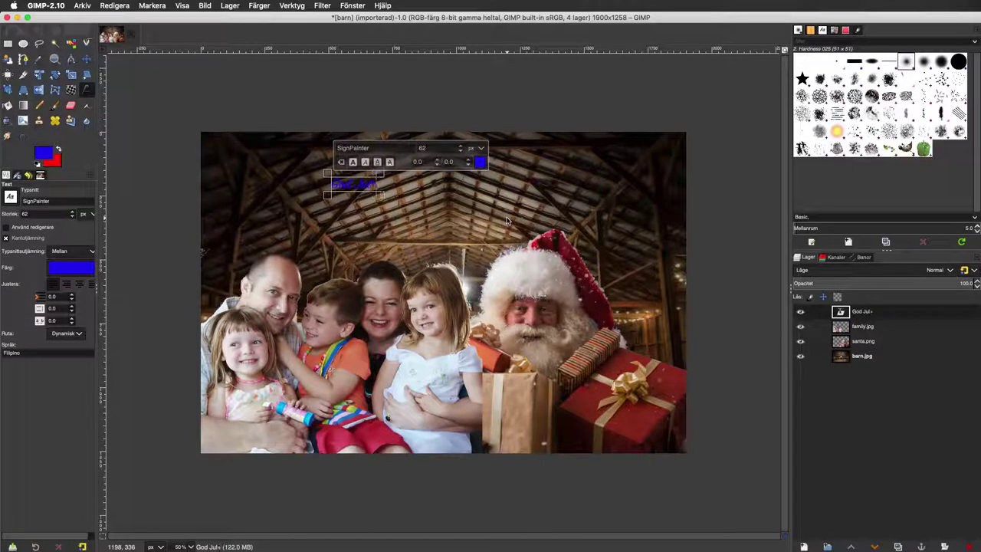
{"action": "type", "text": "!"}
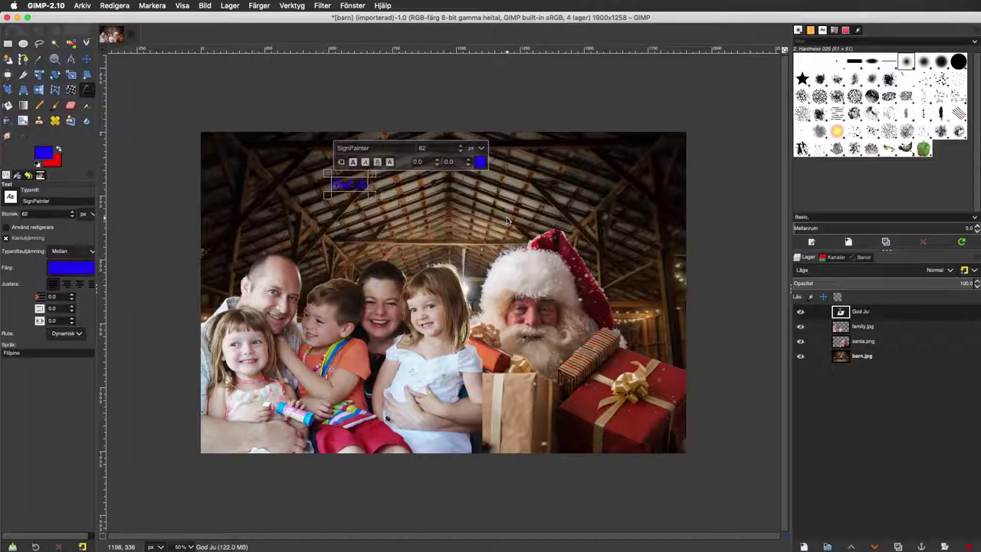
{"action": "type", "text": "l"}
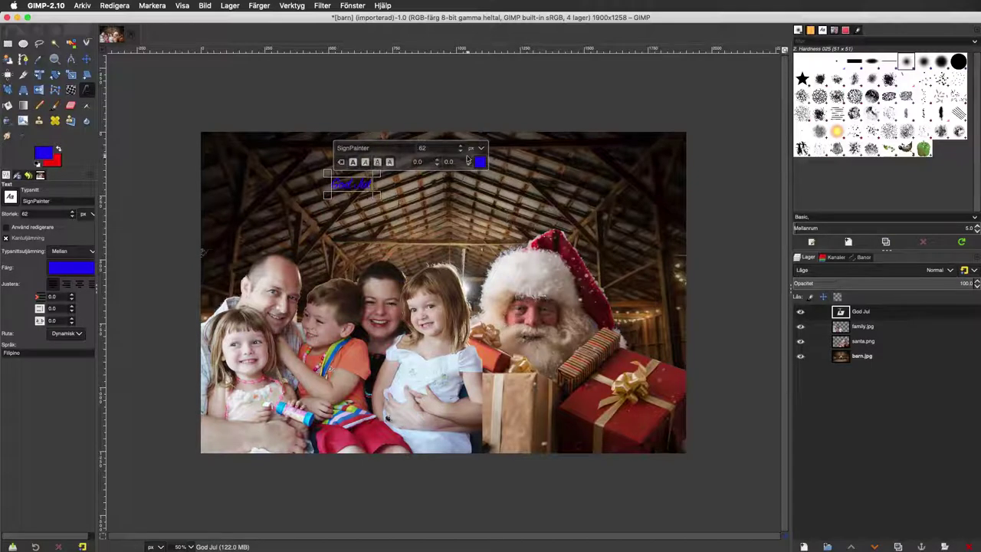
{"action": "scroll", "coordinate": [461, 147], "scroll_direction": "up", "scroll_amount": 10}
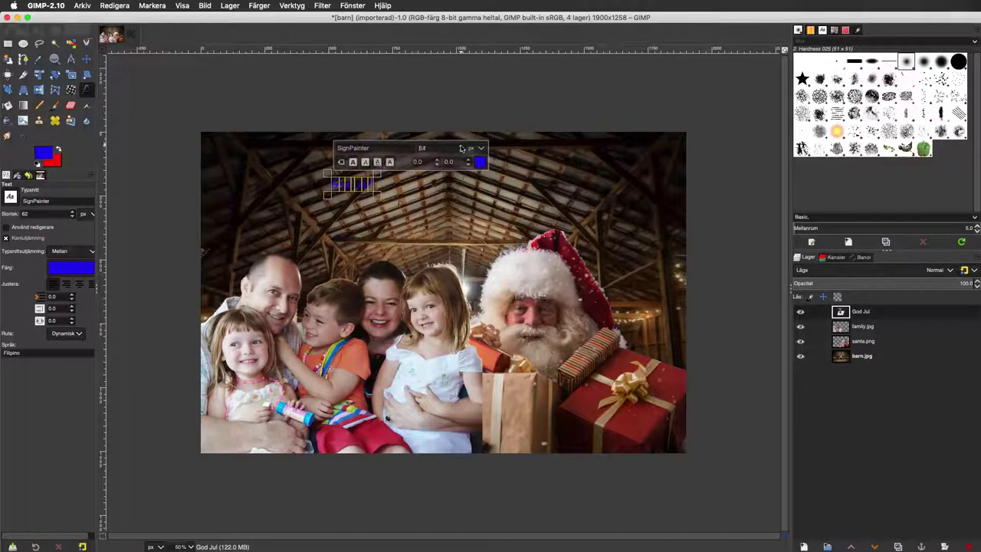
{"action": "scroll", "coordinate": [460, 147], "scroll_direction": "up", "scroll_amount": 5}
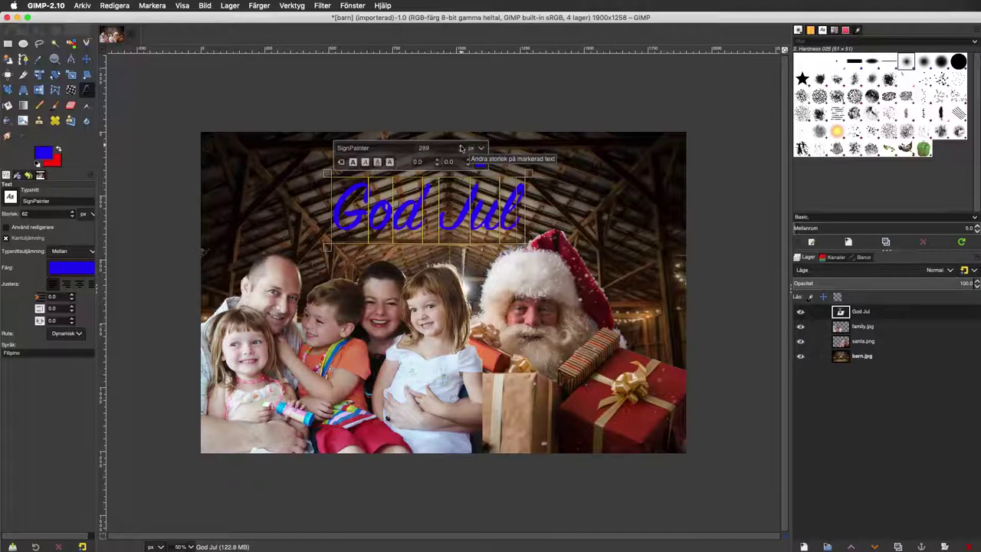
{"action": "scroll", "coordinate": [460, 147], "scroll_direction": "up", "scroll_amount": 3}
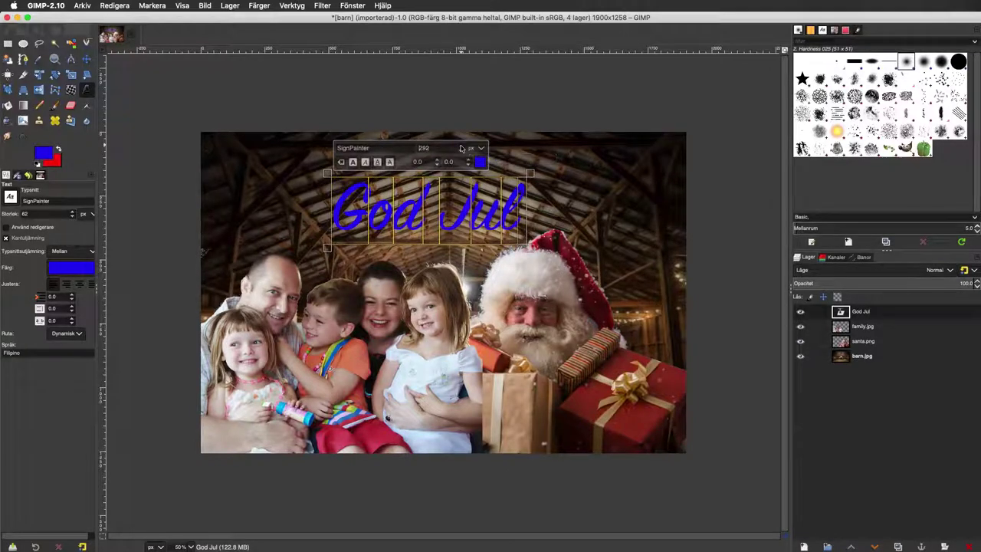
{"action": "scroll", "coordinate": [461, 147], "scroll_direction": "up", "scroll_amount": 2}
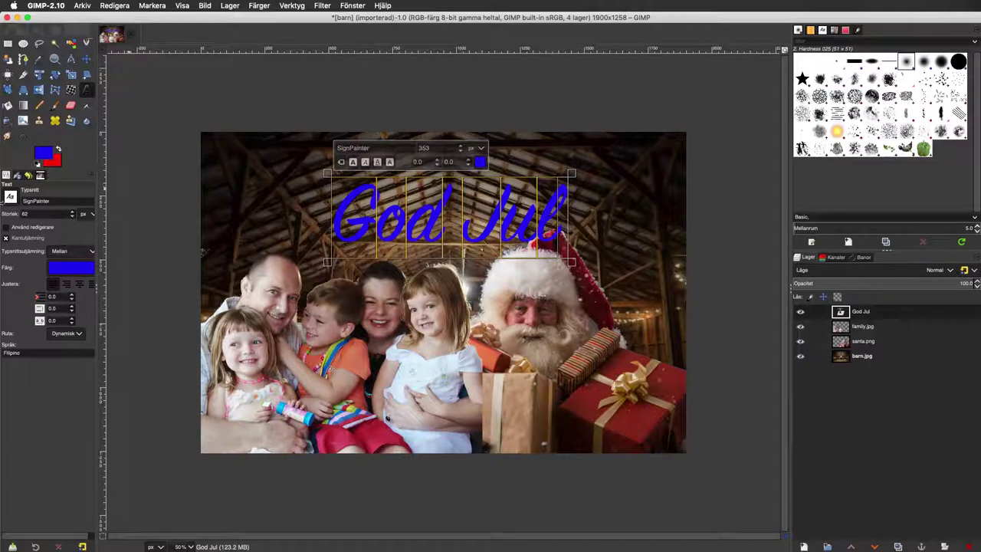
Step: Keep the title font as Gill Sans Bold Italic and bring up its text colour chooser
{"action": "left_click", "coordinate": [10, 197]}
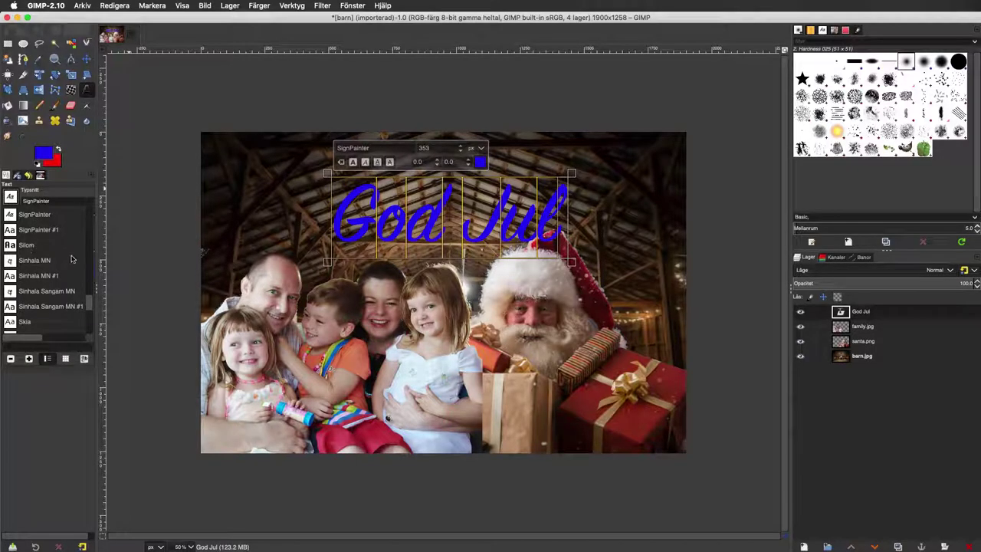
{"action": "key", "text": "Escape"}
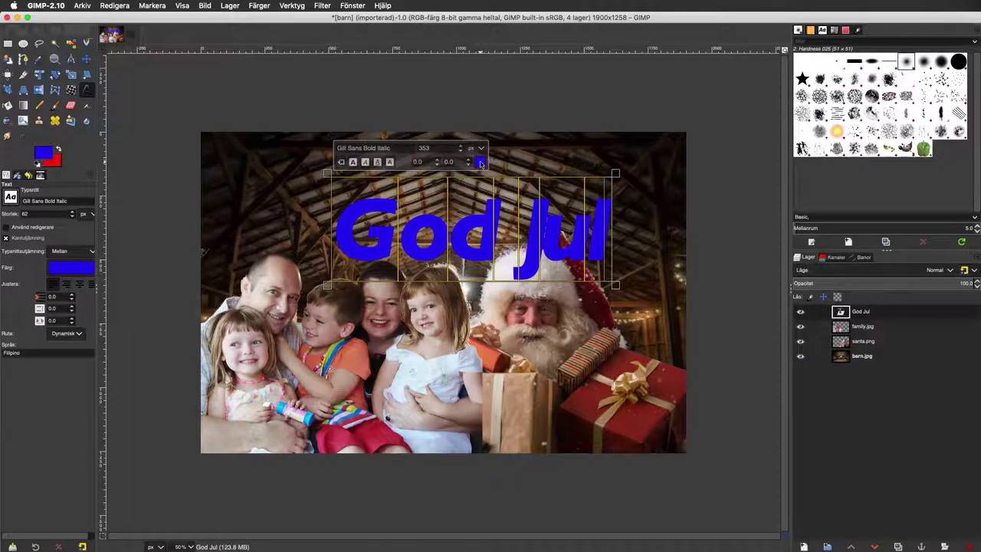
{"action": "left_click", "coordinate": [481, 163]}
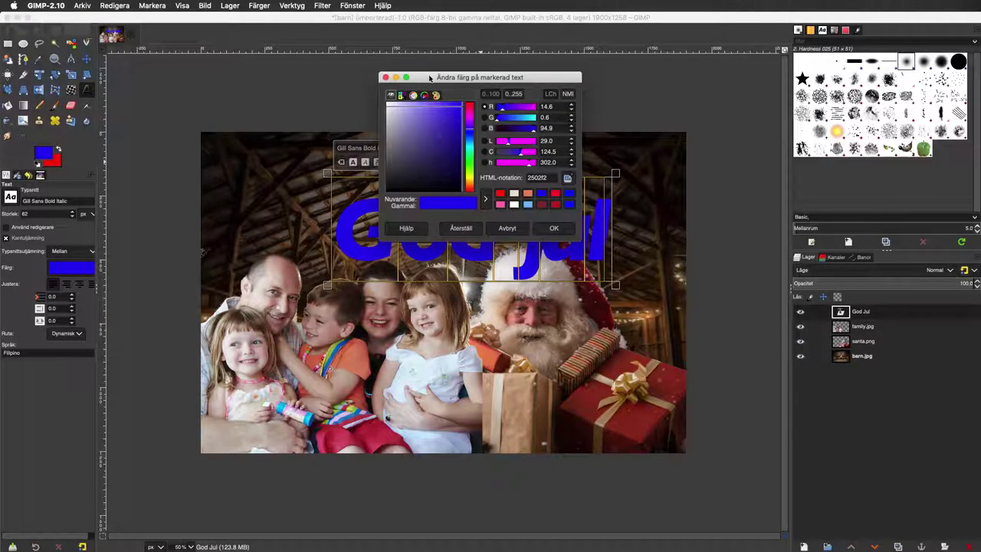
Step: Recolour the God Jul title to light beige (dcc8b0) sampled from the photo with the eyedropper
{"action": "left_click_drag", "start_coordinate": [430, 77], "coordinate": [619, 75]}
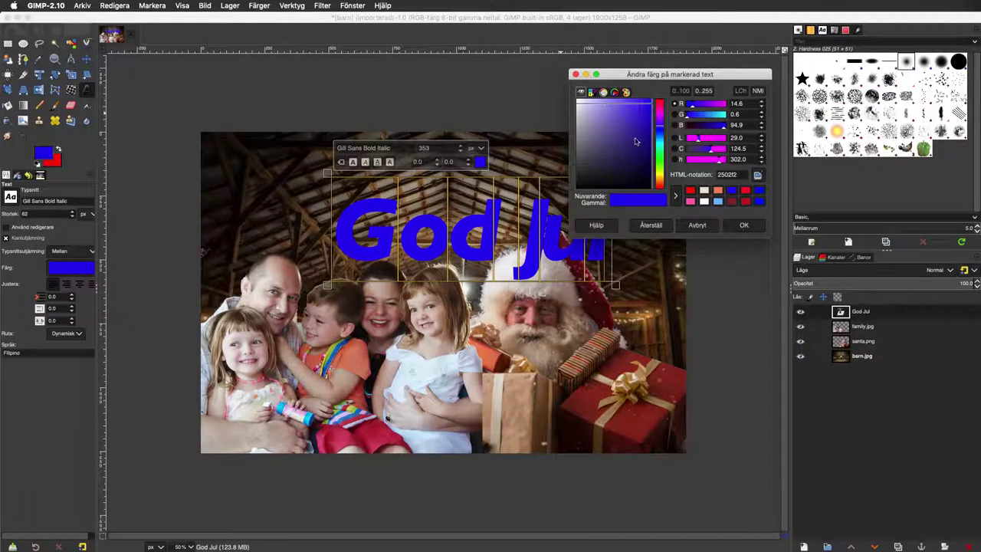
{"action": "left_click", "coordinate": [756, 175]}
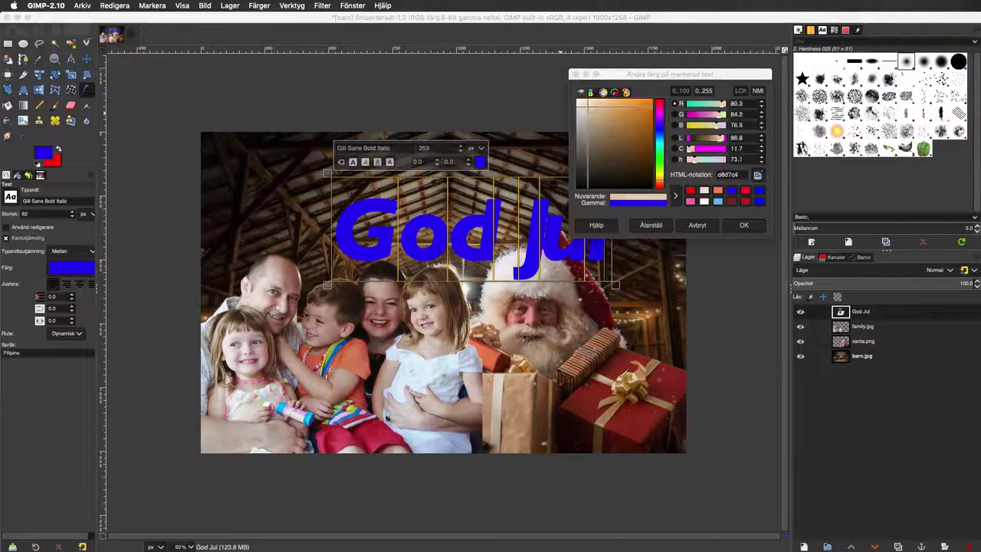
{"action": "left_click", "coordinate": [624, 376]}
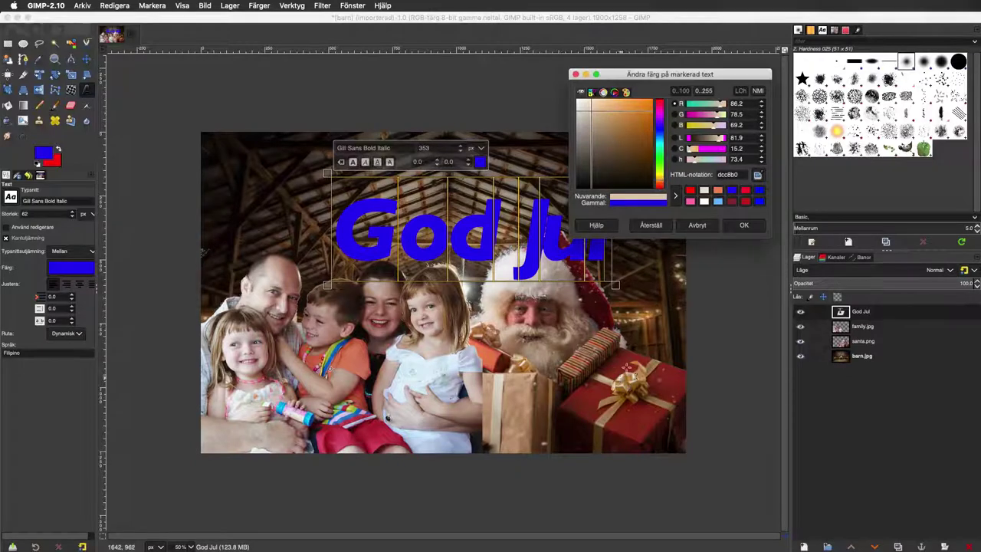
{"action": "left_click", "coordinate": [742, 225]}
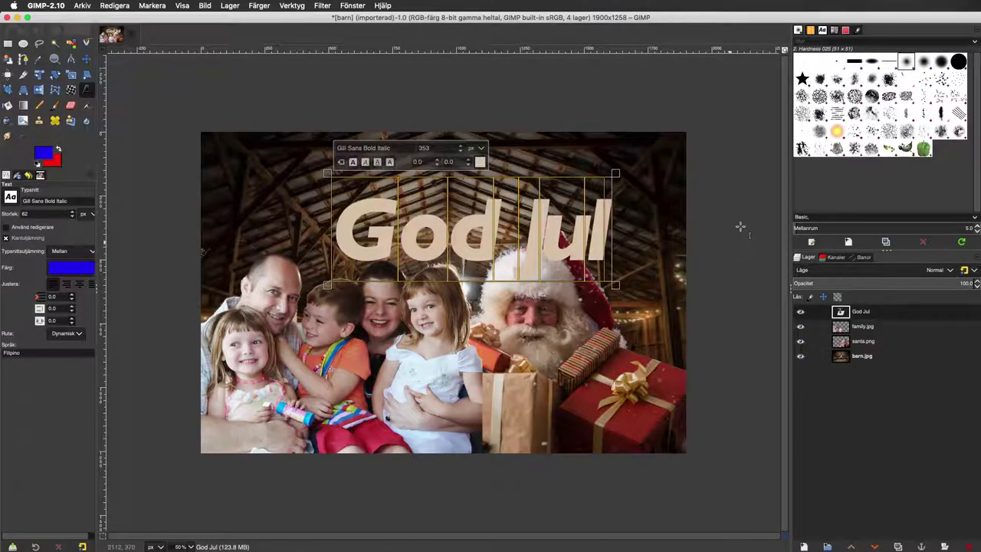
{"action": "left_click", "coordinate": [87, 58]}
Step: Nudge the God Jul title up near the top of the barn and show the Filters menu
{"action": "left_click_drag", "start_coordinate": [469, 228], "coordinate": [442, 186]}
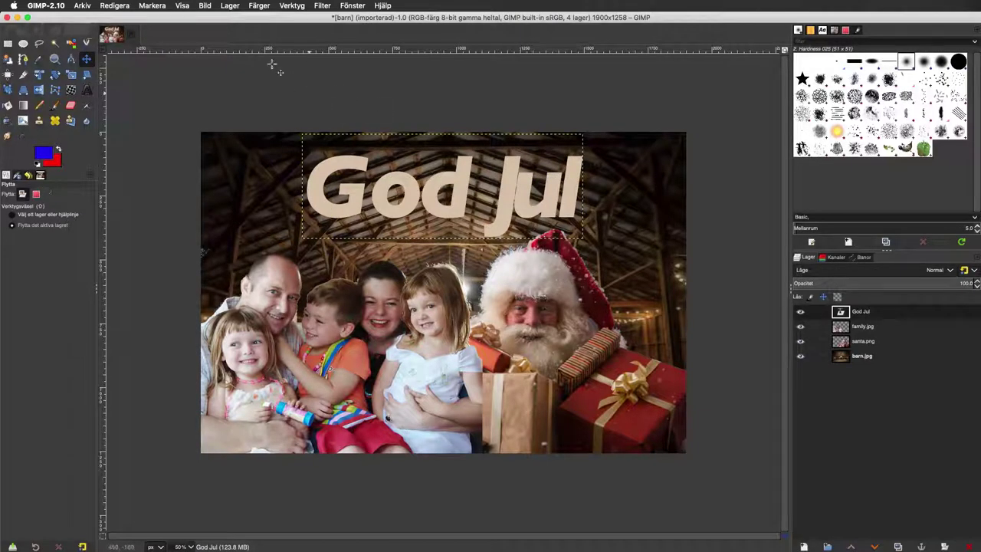
{"action": "left_click", "coordinate": [323, 6]}
{"action": "left_click", "coordinate": [323, 7]}
{"action": "mouse_move", "coordinate": [346, 82]}
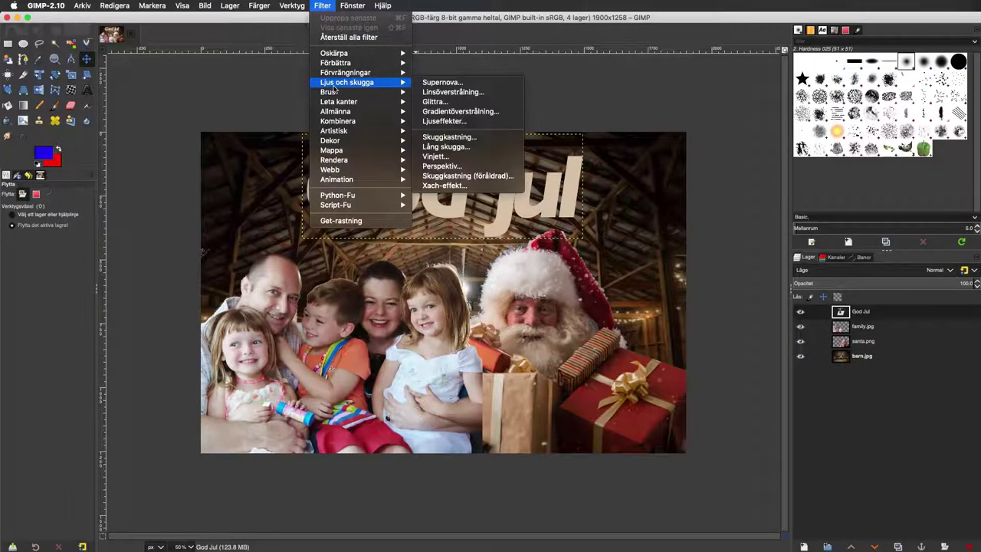
Step: Apply a drop shadow to the title with X/Y offset 0, blur radius 32.05, opacity 1.836
{"action": "left_click", "coordinate": [447, 139]}
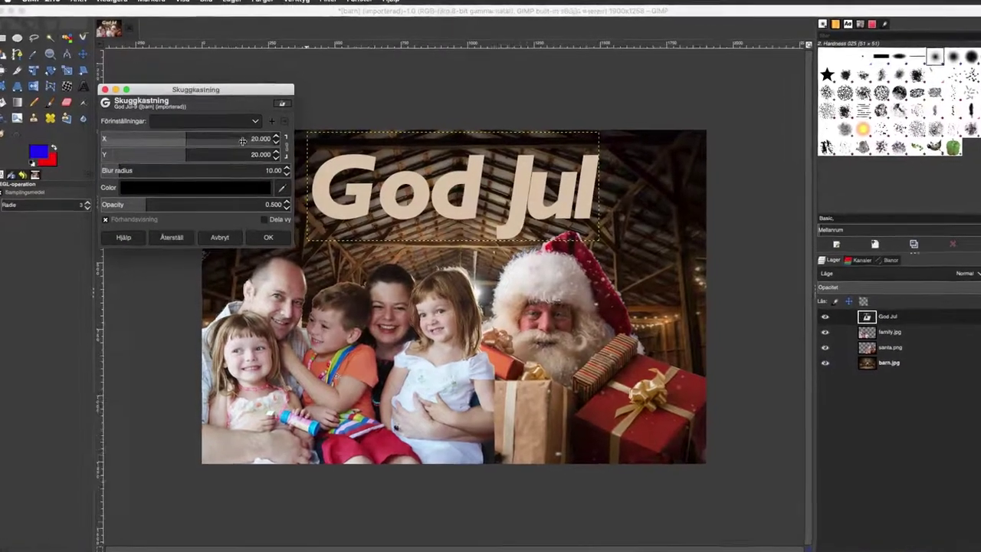
{"action": "left_click", "coordinate": [146, 146]}
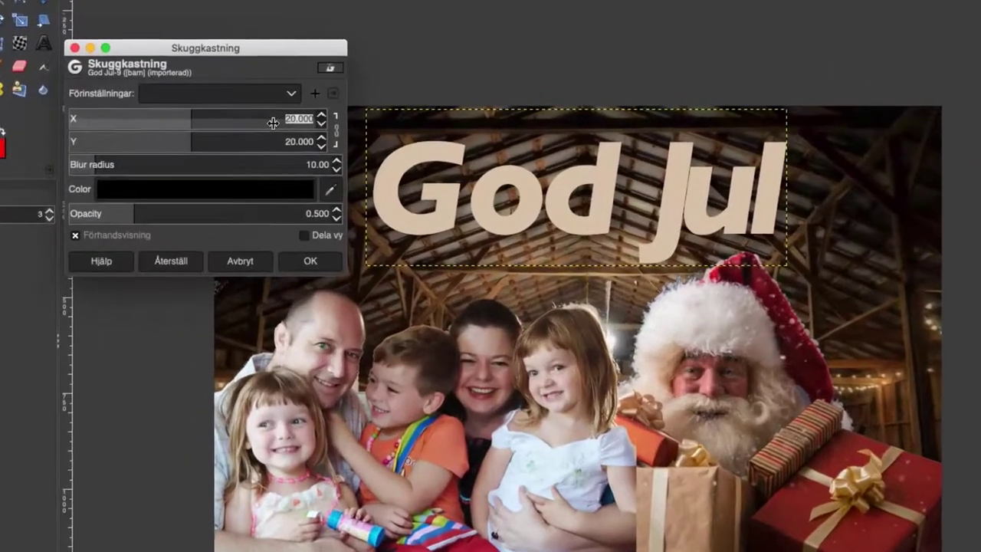
{"action": "type", "text": "0"}
{"action": "key", "text": "Tab"}
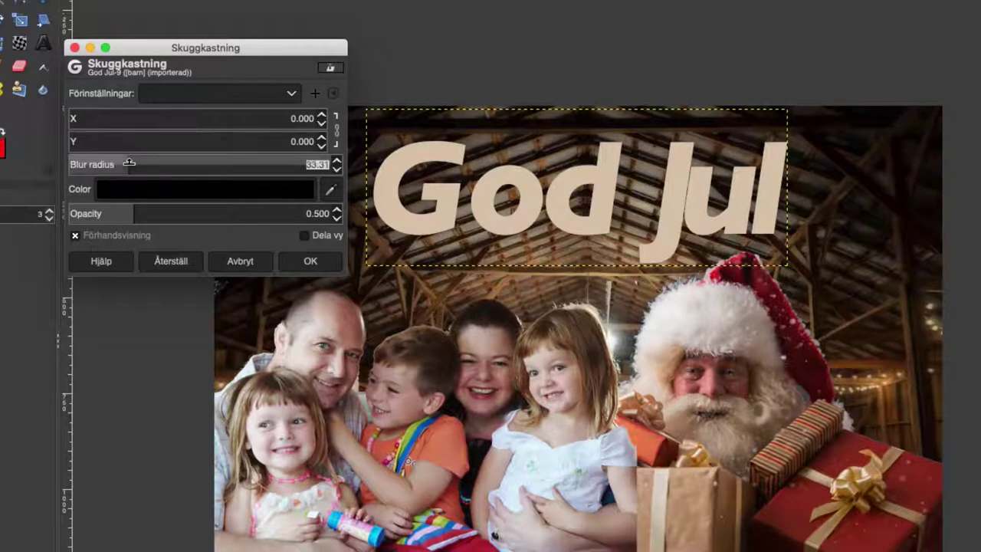
{"action": "mouse_move", "coordinate": [129, 162]}
{"action": "left_mouse_down"}
{"action": "mouse_move", "coordinate": [86, 156]}
{"action": "mouse_move", "coordinate": [128, 159]}
{"action": "left_mouse_up"}
{"action": "left_click_drag", "start_coordinate": [132, 211], "coordinate": [311, 198]}
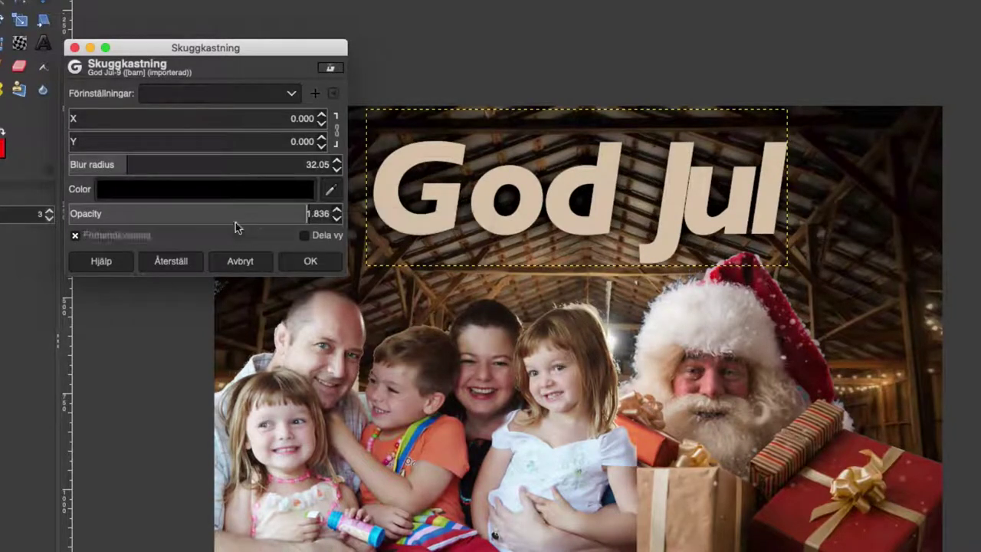
{"action": "left_click", "coordinate": [74, 236]}
{"action": "left_click", "coordinate": [75, 235]}
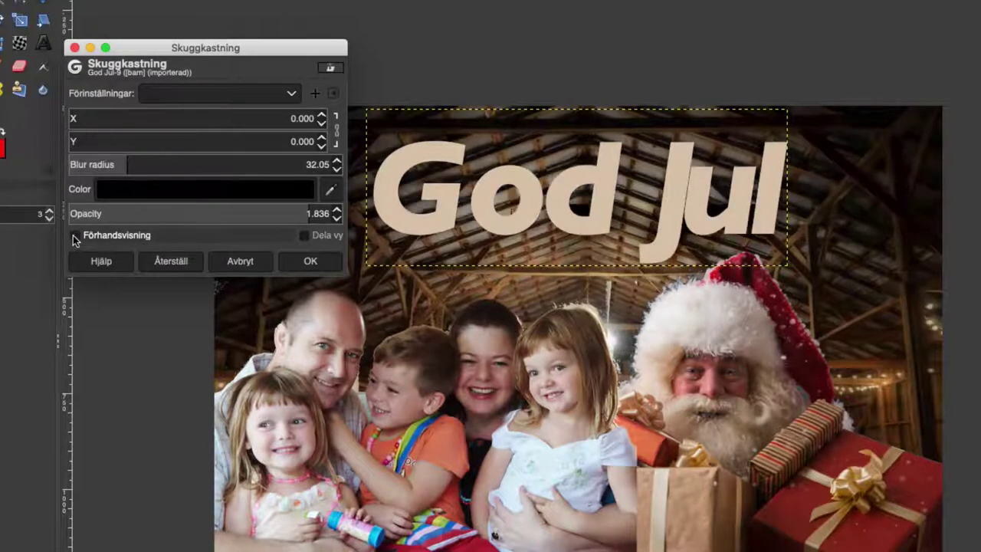
{"action": "left_click", "coordinate": [74, 235]}
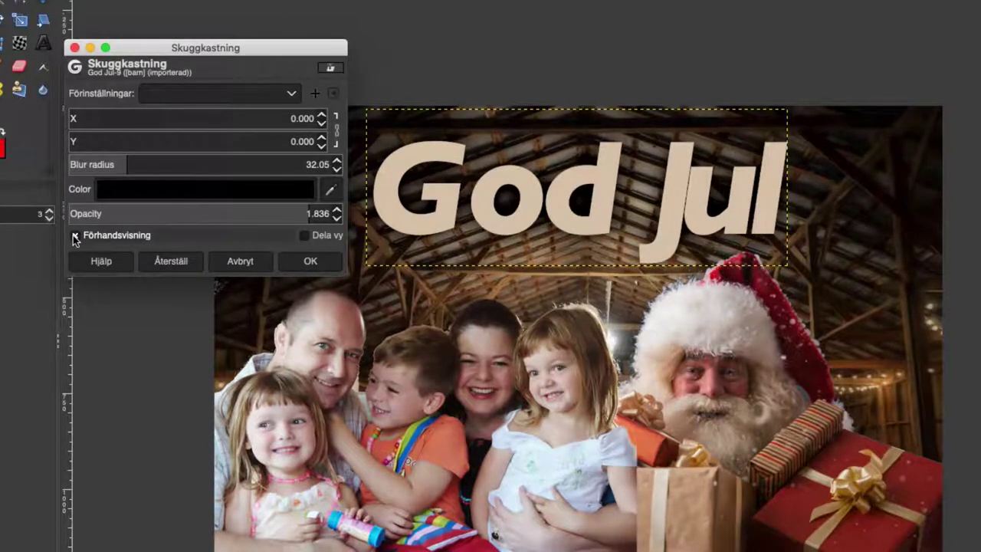
{"action": "left_click", "coordinate": [74, 235]}
{"action": "left_click", "coordinate": [310, 260]}
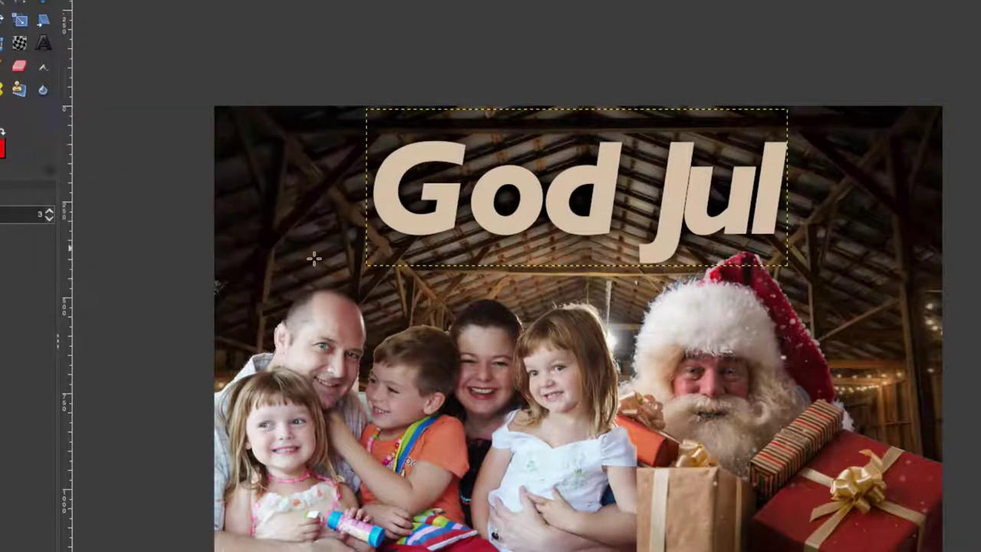
Step: Erase Santa's eyes and nose on the santa.png layer, leaving a hole in his face
{"action": "scroll", "coordinate": [314, 258], "scroll_direction": "up", "scroll_amount": 1}
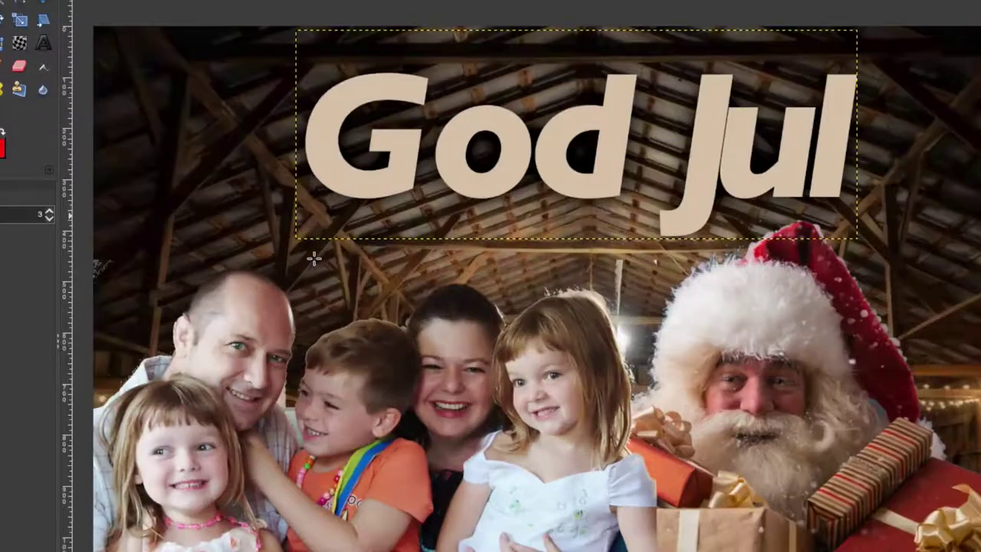
{"action": "scroll", "coordinate": [314, 259], "scroll_direction": "up", "scroll_amount": 3}
{"action": "scroll", "coordinate": [314, 258], "scroll_direction": "right", "scroll_amount": 5}
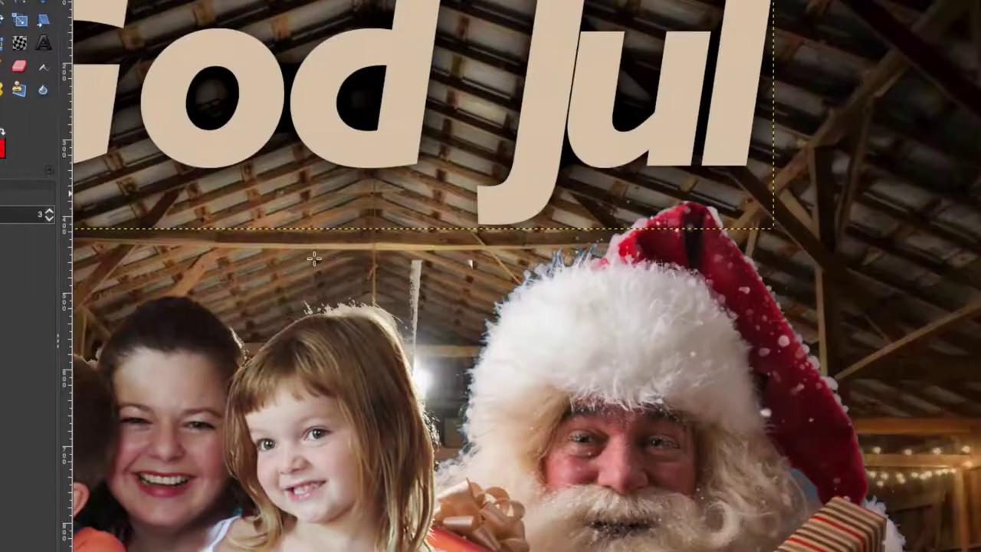
{"action": "scroll", "coordinate": [314, 259], "scroll_direction": "down", "scroll_amount": 3}
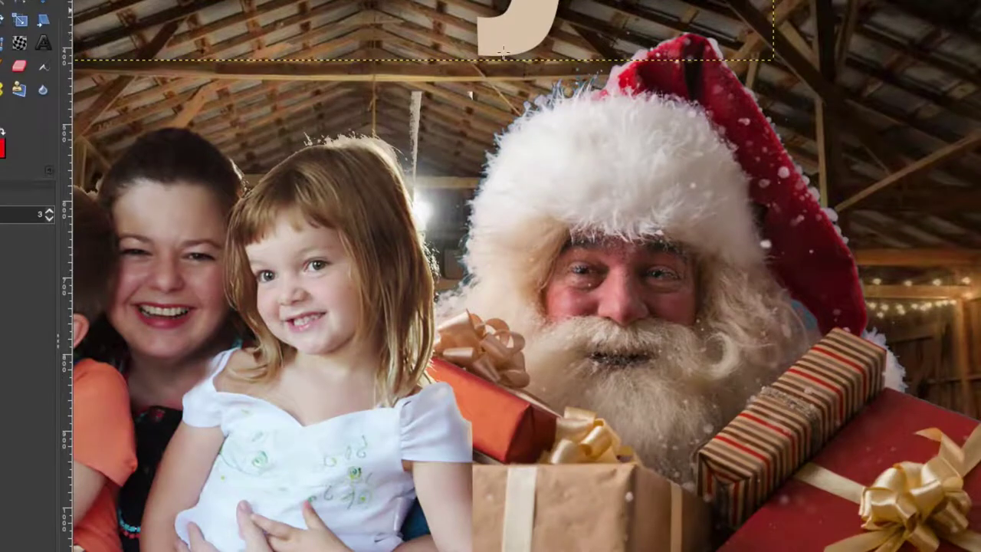
{"action": "key", "text": "Page_Down"}
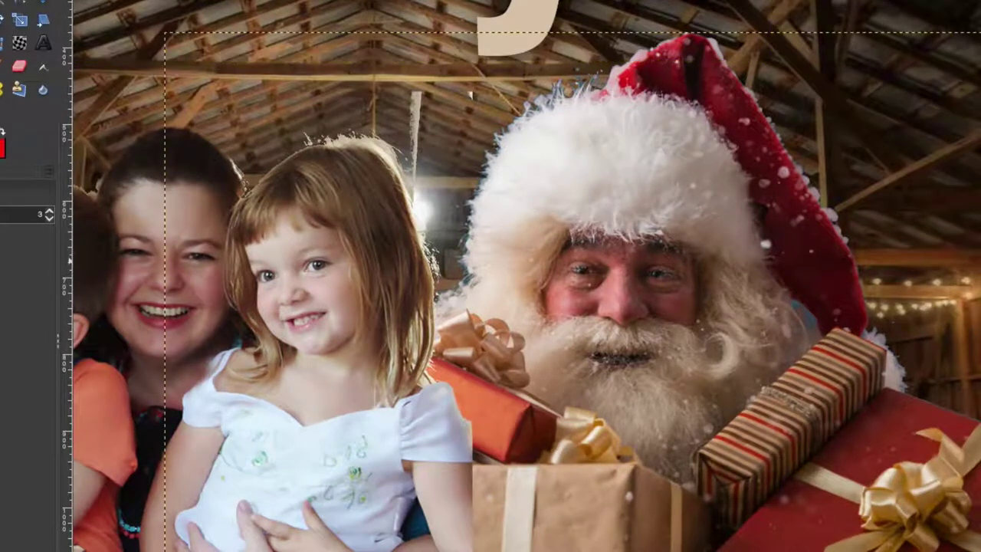
{"action": "left_click", "coordinate": [18, 67]}
{"action": "mouse_move", "coordinate": [588, 274]}
{"action": "left_mouse_down"}
{"action": "mouse_move", "coordinate": [672, 279]}
{"action": "mouse_move", "coordinate": [585, 298]}
{"action": "mouse_move", "coordinate": [681, 283]}
{"action": "mouse_move", "coordinate": [619, 279]}
{"action": "left_mouse_up"}
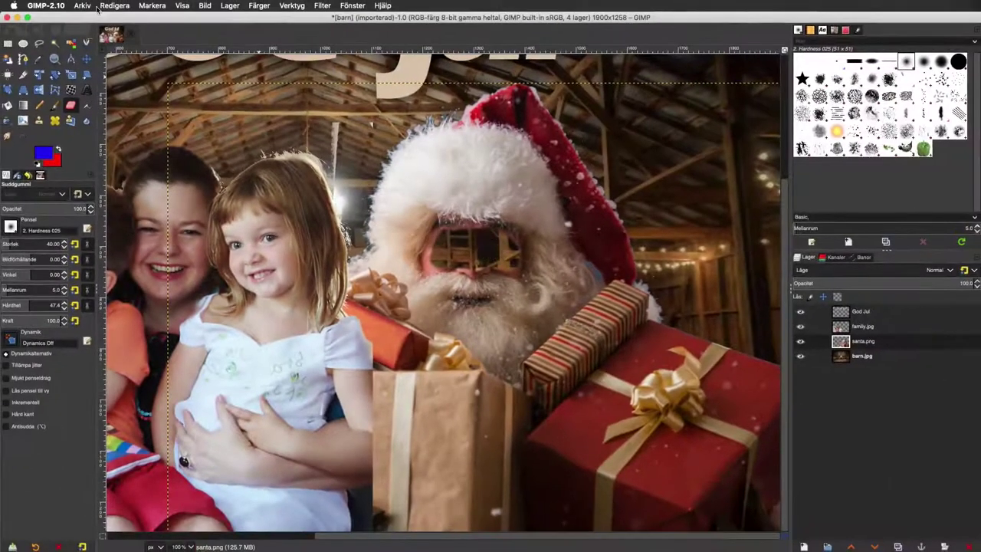
{"action": "left_click", "coordinate": [82, 5]}
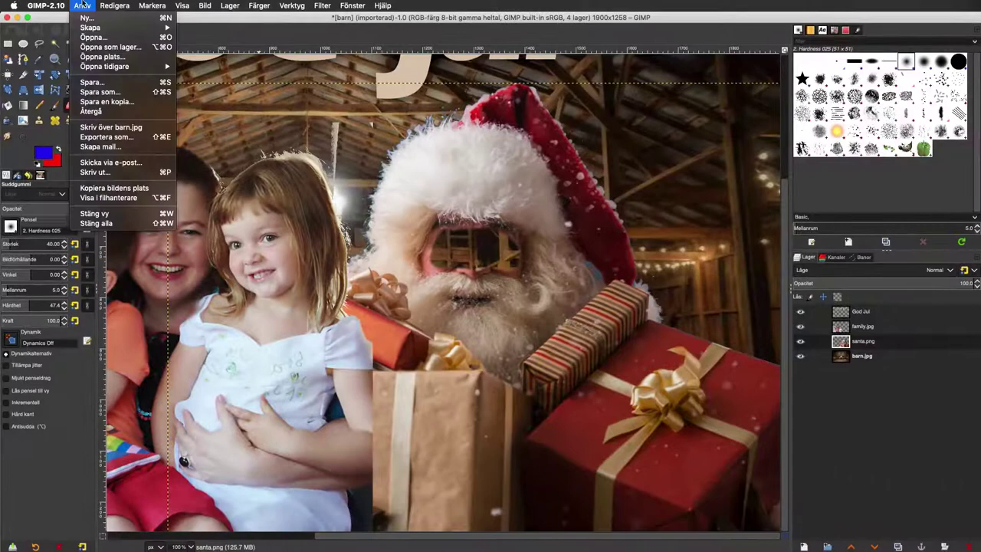
Step: Open peter.jpg as a layer, place it just below God Jul, and fit the image in view
{"action": "left_click", "coordinate": [99, 48]}
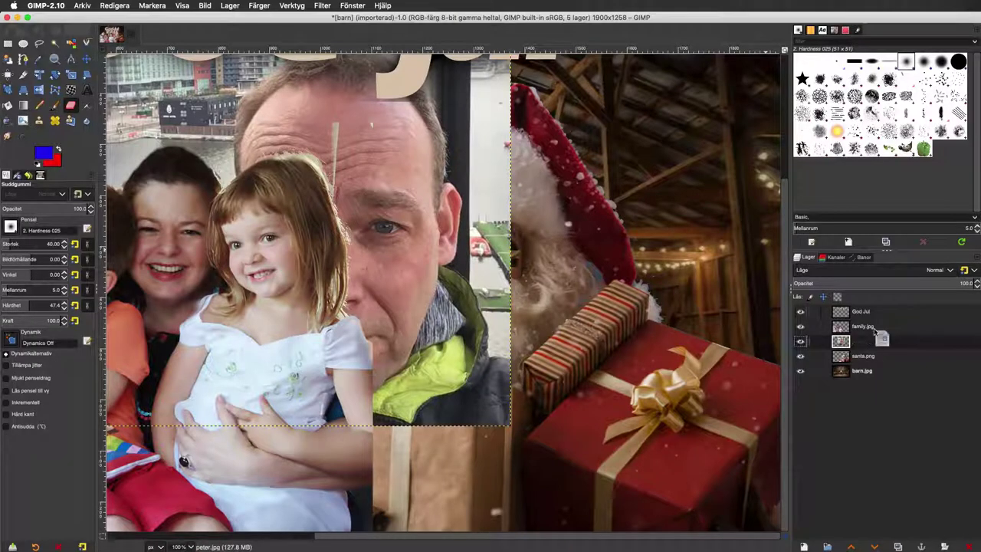
{"action": "left_click_drag", "start_coordinate": [874, 331], "coordinate": [874, 324]}
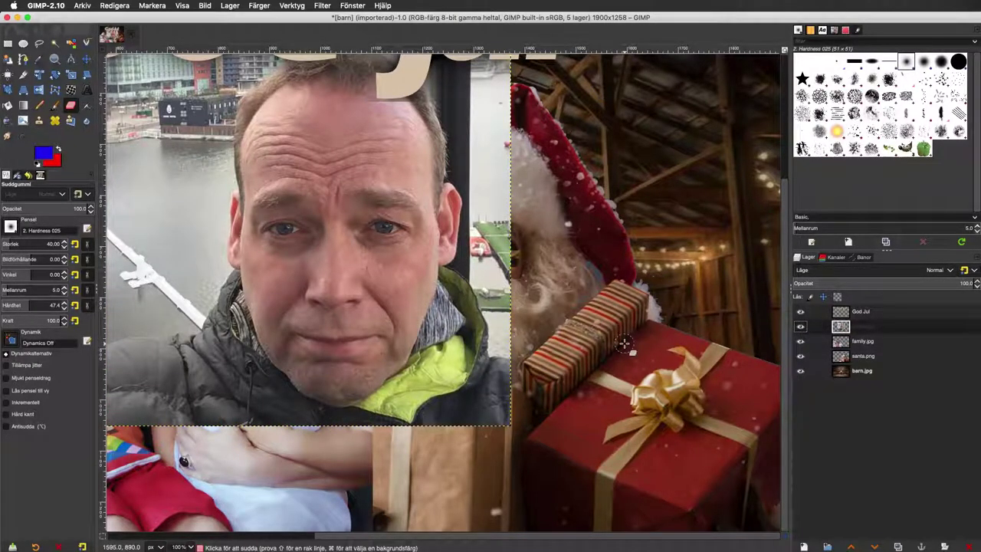
{"action": "key", "text": "minus"}
{"action": "key", "text": "minus"}
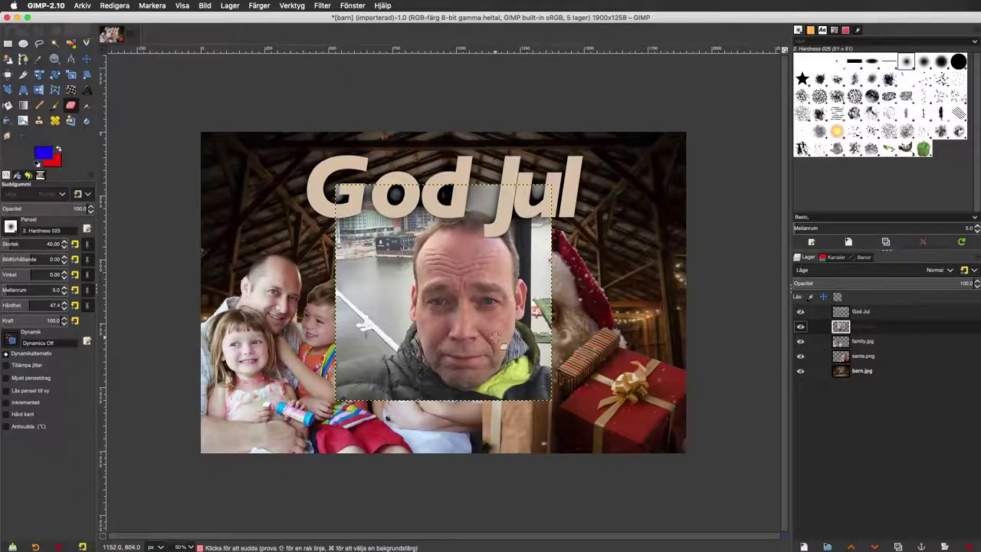
Step: Move the peter.jpg photo over Santa and lower its opacity to about 47
{"action": "left_click", "coordinate": [87, 59]}
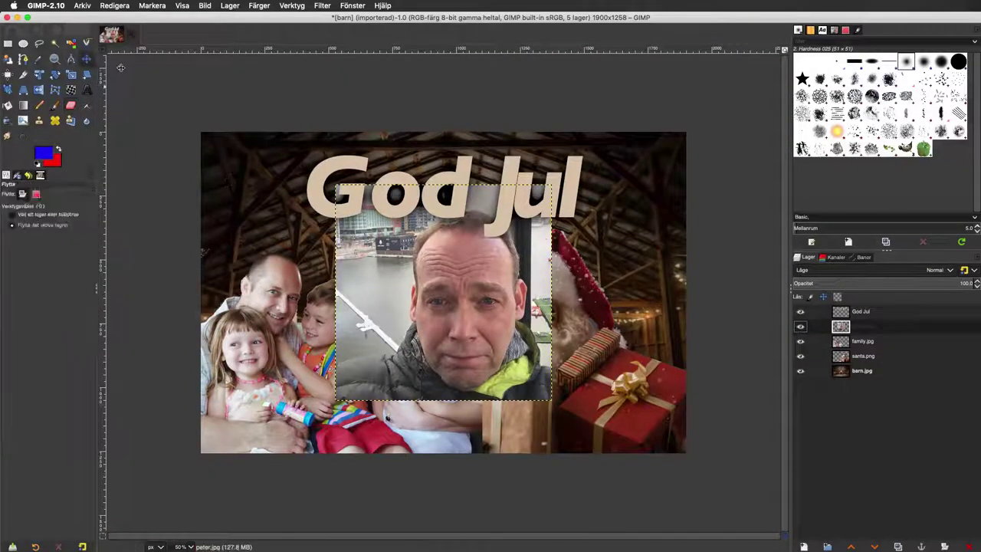
{"action": "left_click_drag", "start_coordinate": [399, 289], "coordinate": [483, 301]}
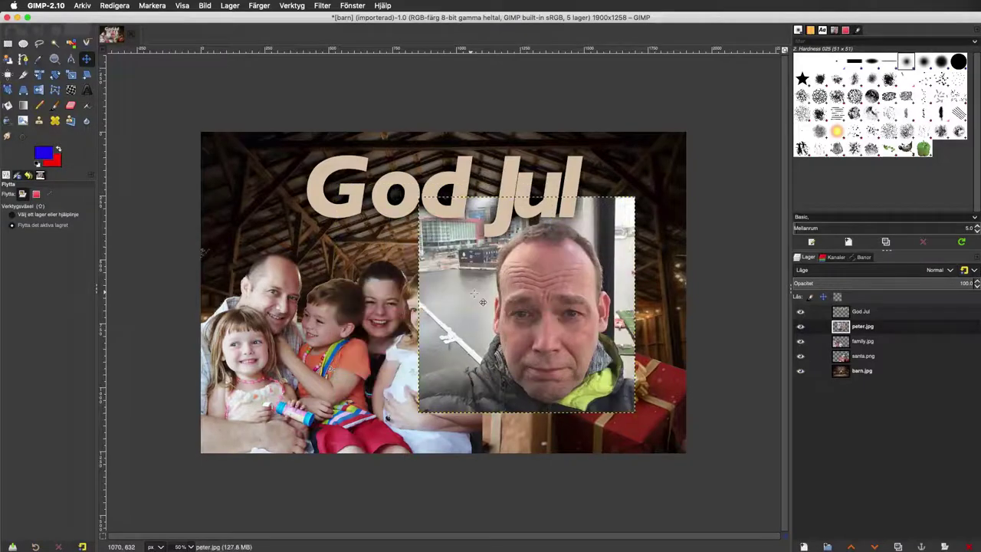
{"action": "left_click_drag", "start_coordinate": [961, 281], "coordinate": [887, 277]}
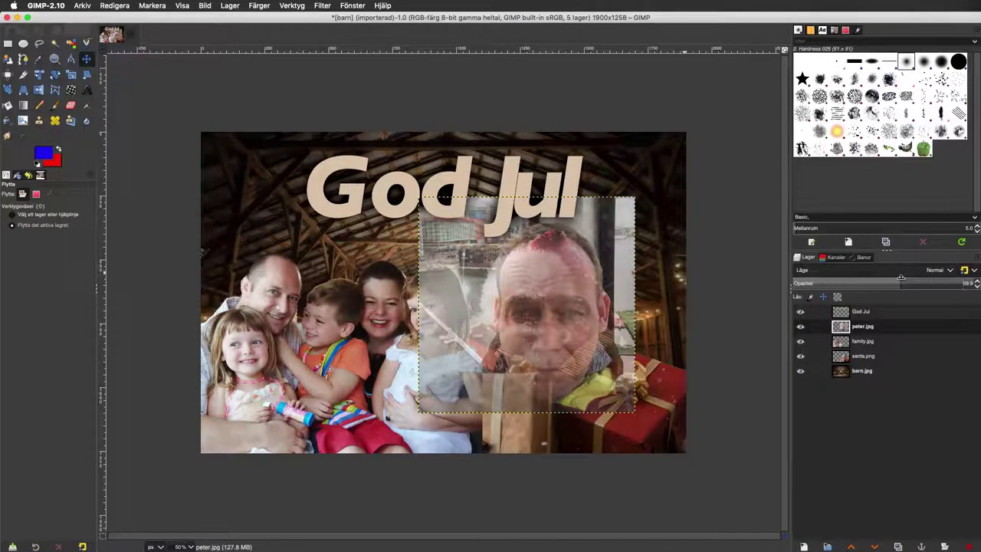
{"action": "left_click_drag", "start_coordinate": [898, 276], "coordinate": [875, 277]}
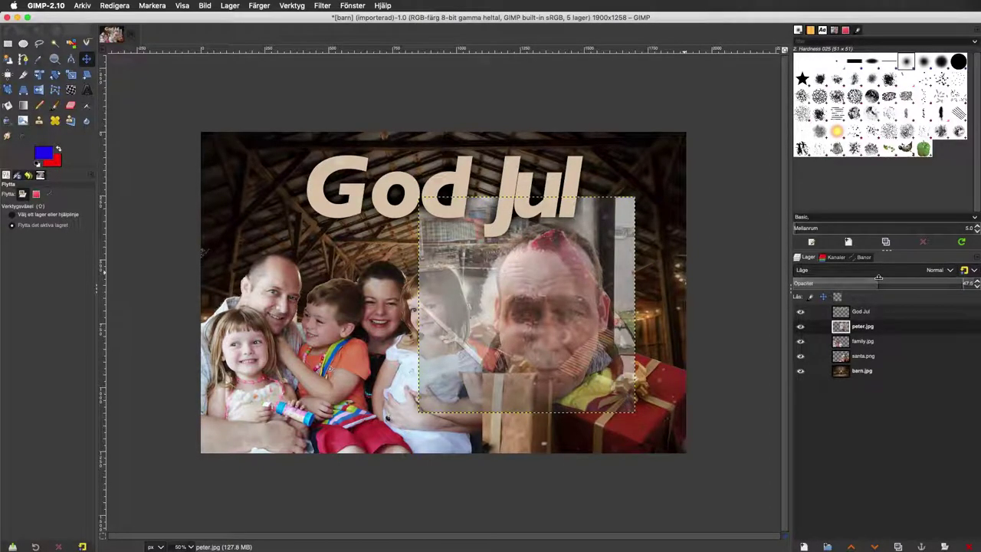
Step: Begin shrinking the peter.jpg layer with the Scale tool and zoom to 200% on the faces
{"action": "left_click", "coordinate": [72, 76]}
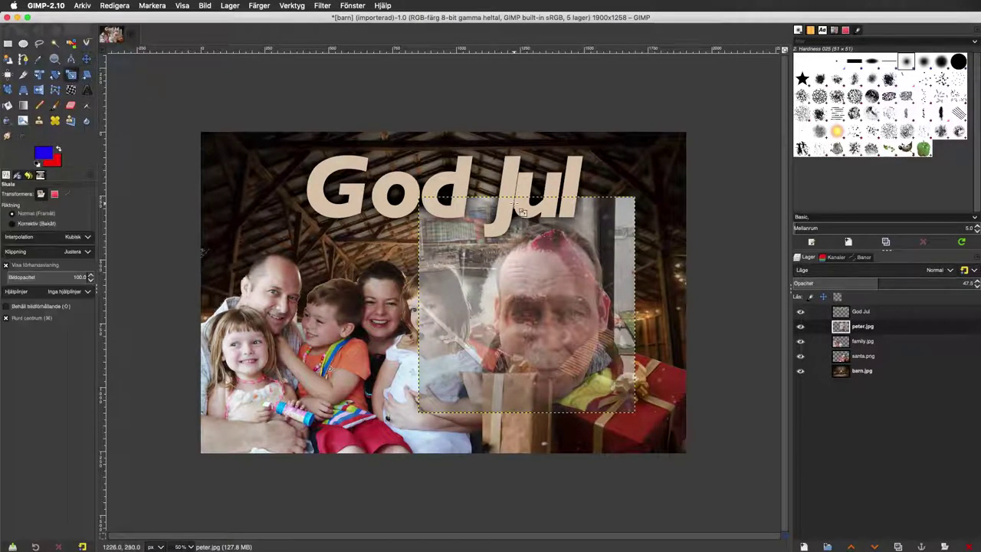
{"action": "left_click", "coordinate": [637, 208]}
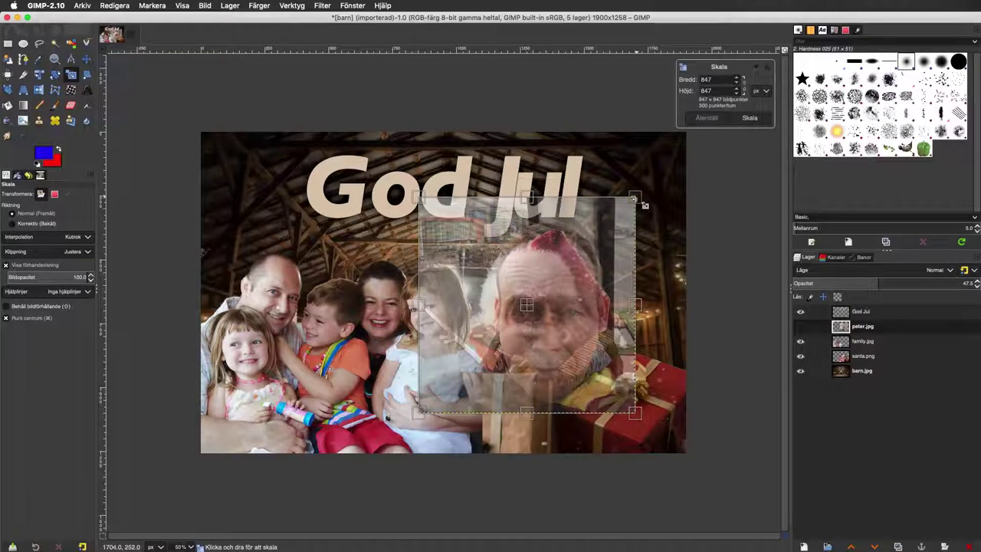
{"action": "left_click_drag", "start_coordinate": [637, 206], "coordinate": [595, 254]}
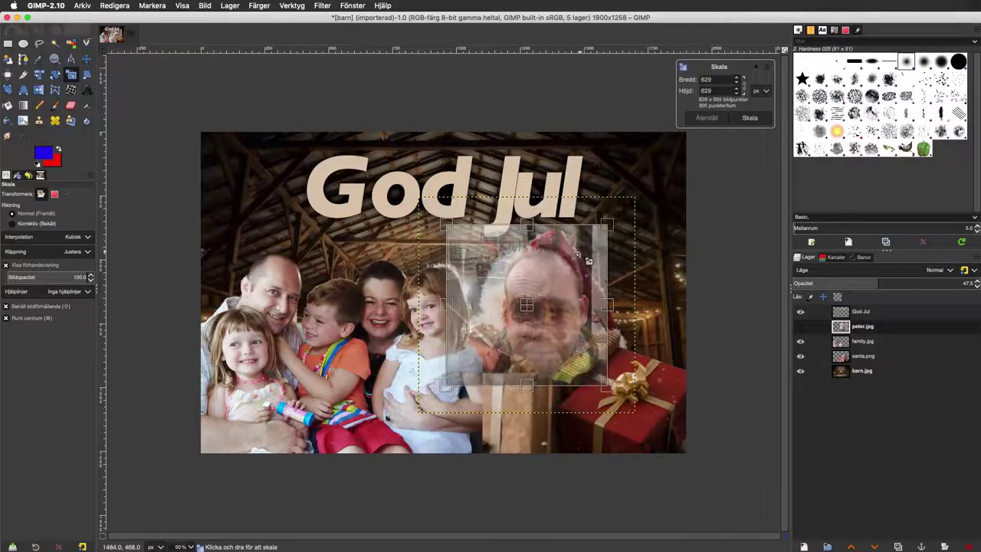
{"action": "key", "text": "1"}
{"action": "scroll", "coordinate": [587, 260], "scroll_direction": "right", "scroll_amount": 3}
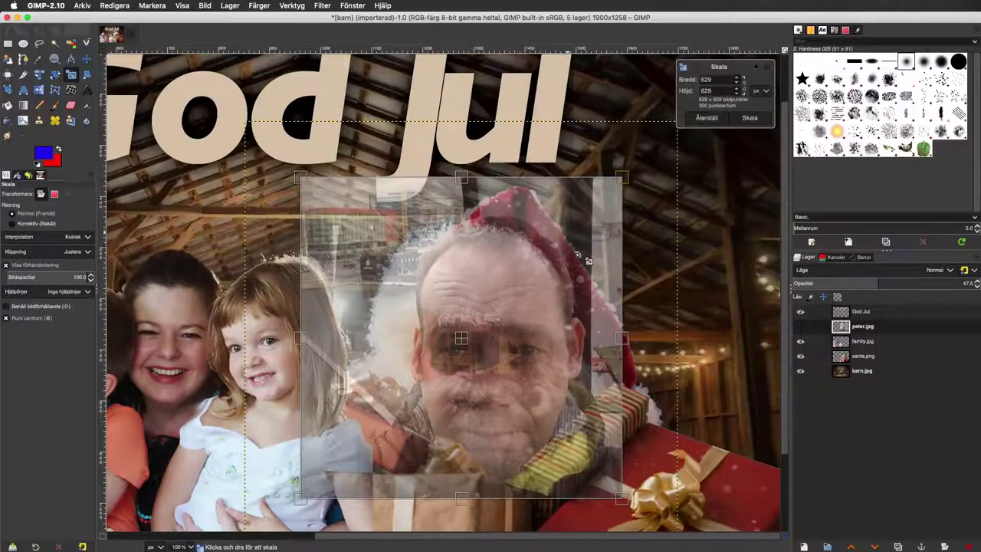
{"action": "key", "text": "2"}
{"action": "scroll", "coordinate": [588, 261], "scroll_direction": "down", "scroll_amount": 2}
{"action": "scroll", "coordinate": [588, 260], "scroll_direction": "down", "scroll_amount": 8}
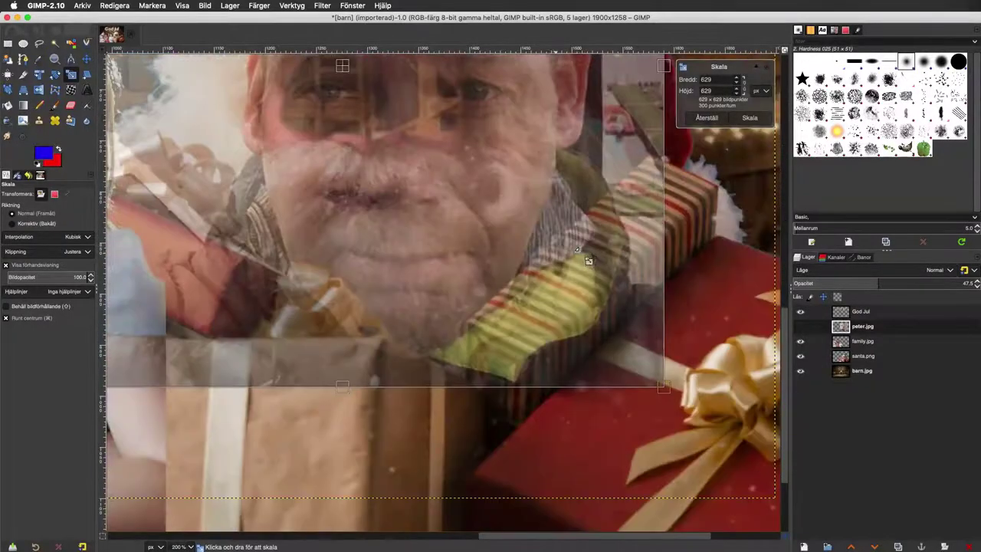
{"action": "scroll", "coordinate": [579, 270], "scroll_direction": "up", "scroll_amount": 5}
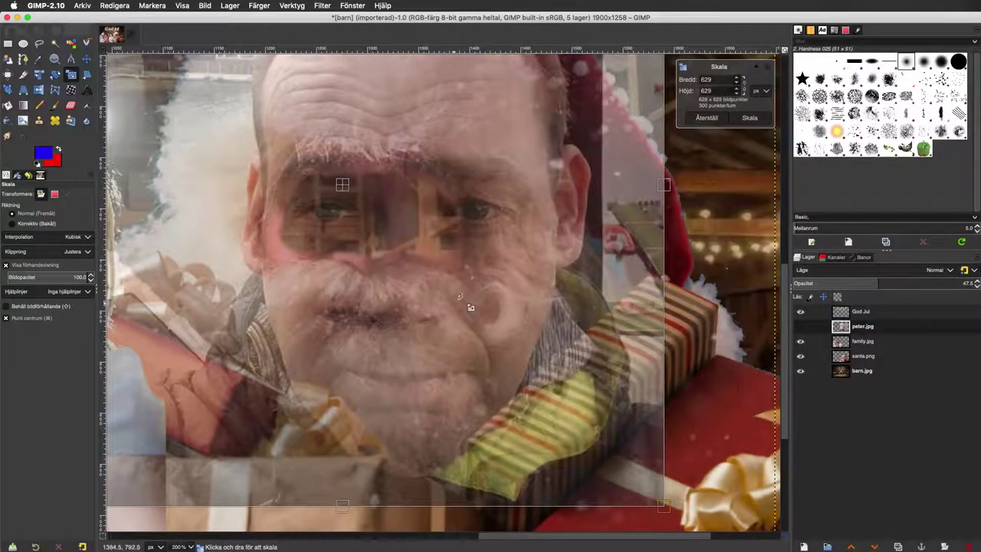
Step: Scale peter.jpg to 466 × 472 px, aligned over Santa's face, and apply it
{"action": "mouse_move", "coordinate": [470, 307]}
{"action": "left_mouse_down"}
{"action": "mouse_move", "coordinate": [455, 328]}
{"action": "mouse_move", "coordinate": [342, 186]}
{"action": "mouse_move", "coordinate": [324, 198]}
{"action": "left_mouse_up"}
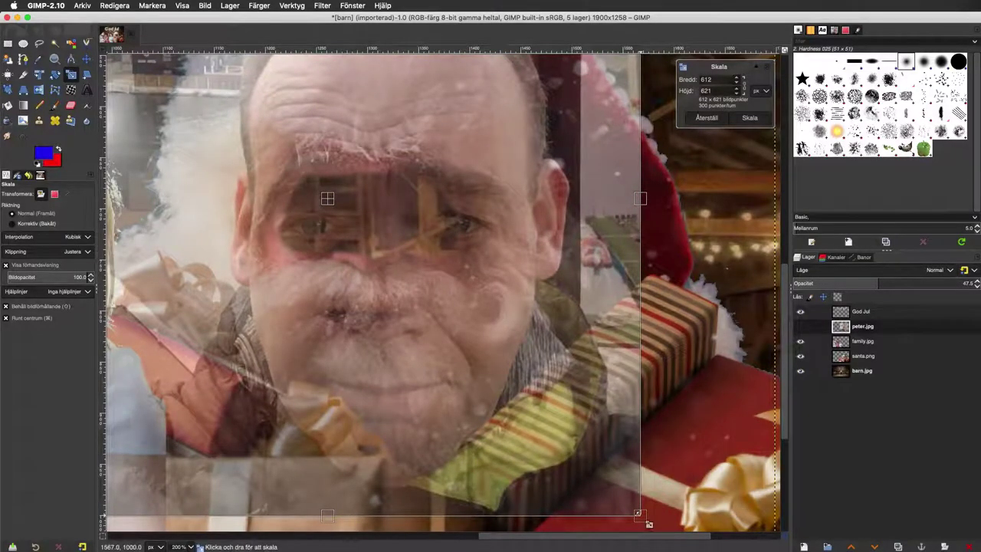
{"action": "mouse_move", "coordinate": [641, 515]}
{"action": "left_mouse_down"}
{"action": "mouse_move", "coordinate": [590, 472]}
{"action": "mouse_move", "coordinate": [498, 427]}
{"action": "left_mouse_up"}
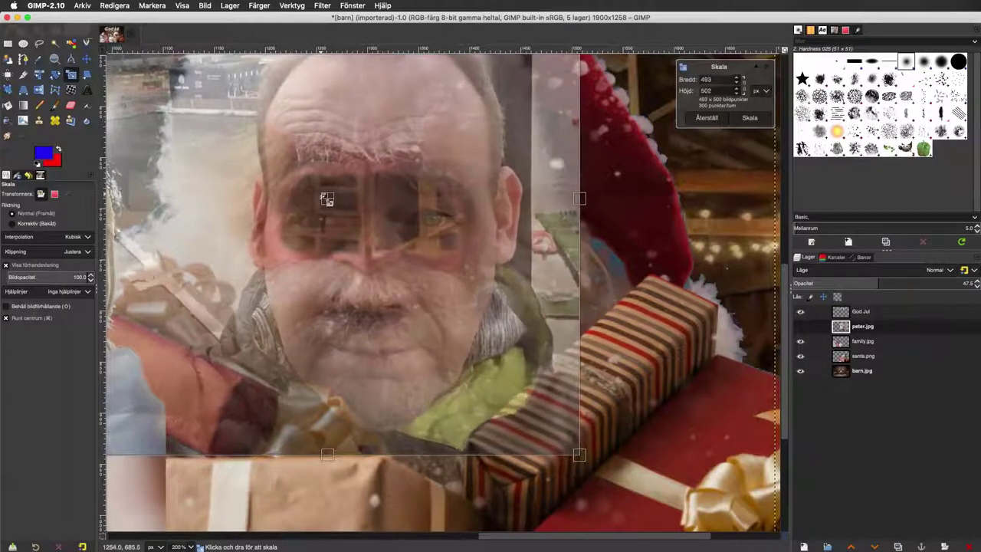
{"action": "mouse_move", "coordinate": [327, 198]}
{"action": "left_mouse_down"}
{"action": "mouse_move", "coordinate": [349, 195]}
{"action": "mouse_move", "coordinate": [325, 196]}
{"action": "mouse_move", "coordinate": [325, 175]}
{"action": "left_mouse_up"}
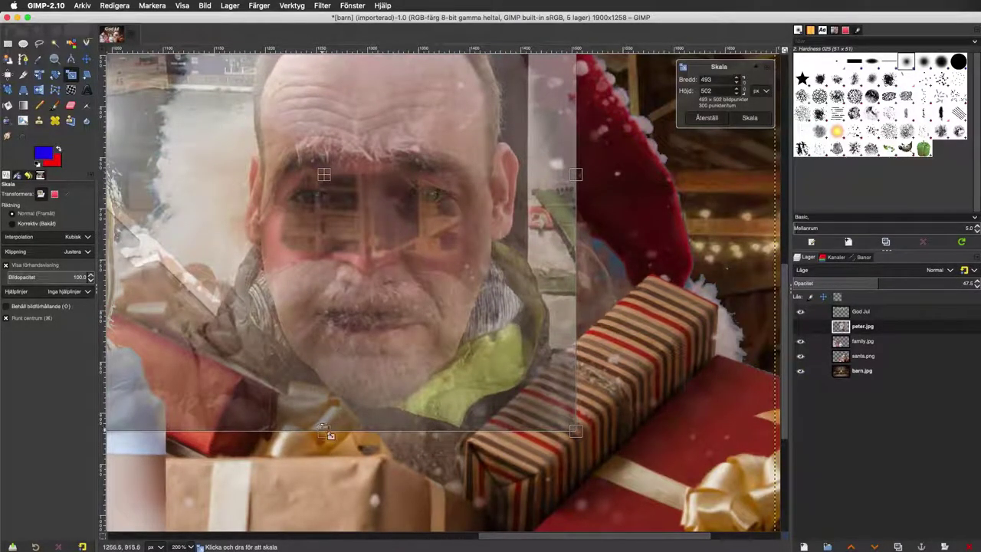
{"action": "left_click_drag", "start_coordinate": [326, 433], "coordinate": [330, 406]}
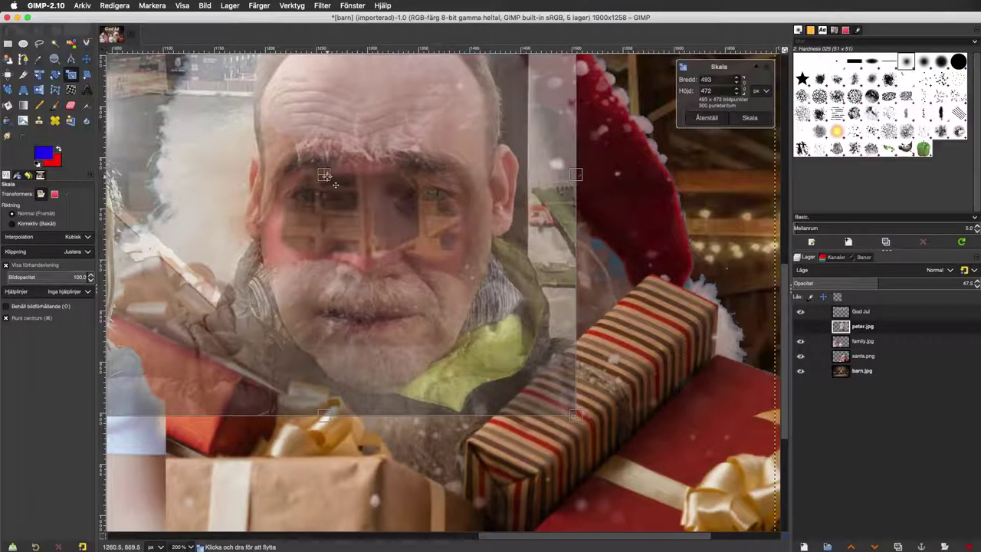
{"action": "left_click_drag", "start_coordinate": [335, 185], "coordinate": [331, 171]}
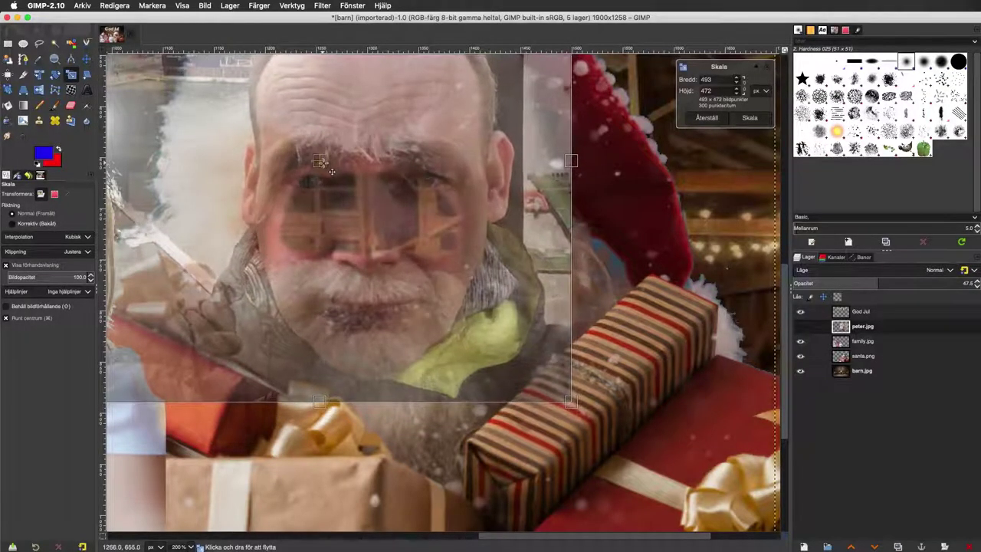
{"action": "left_click_drag", "start_coordinate": [573, 159], "coordinate": [546, 157]}
{"action": "left_click_drag", "start_coordinate": [337, 165], "coordinate": [342, 164]}
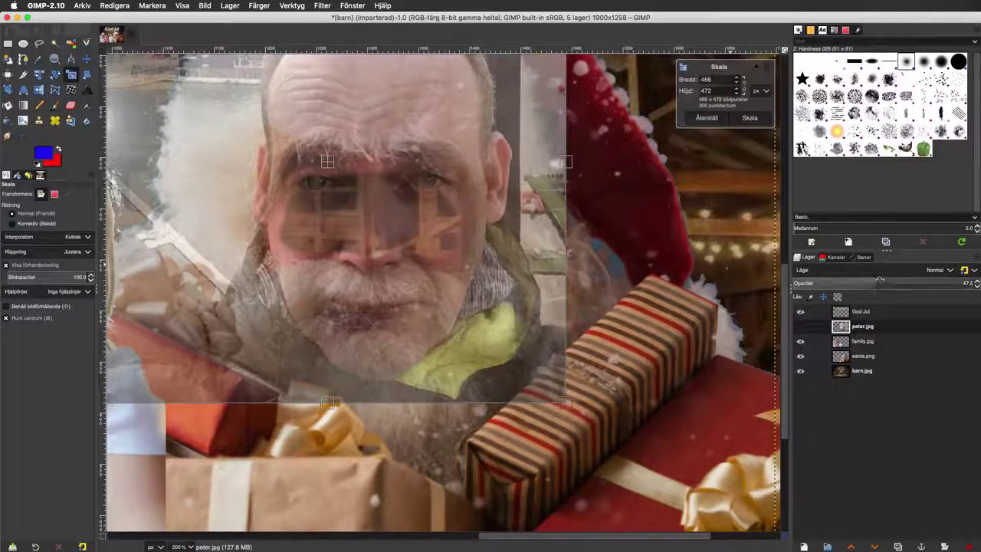
{"action": "left_click", "coordinate": [750, 118]}
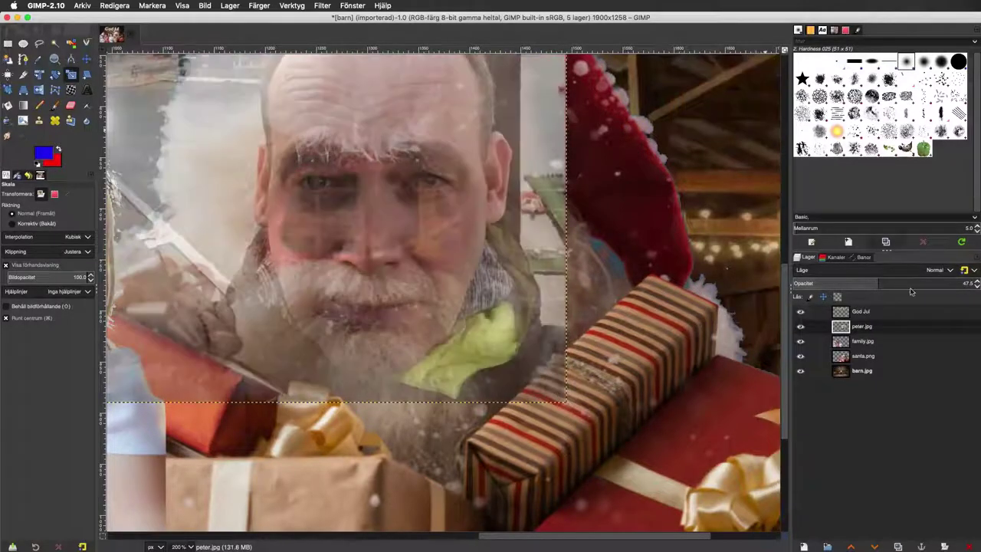
Step: Make peter.jpg fully opaque, move it below santa.png, and nudge it behind Santa's face
{"action": "left_click_drag", "start_coordinate": [876, 285], "coordinate": [973, 283]}
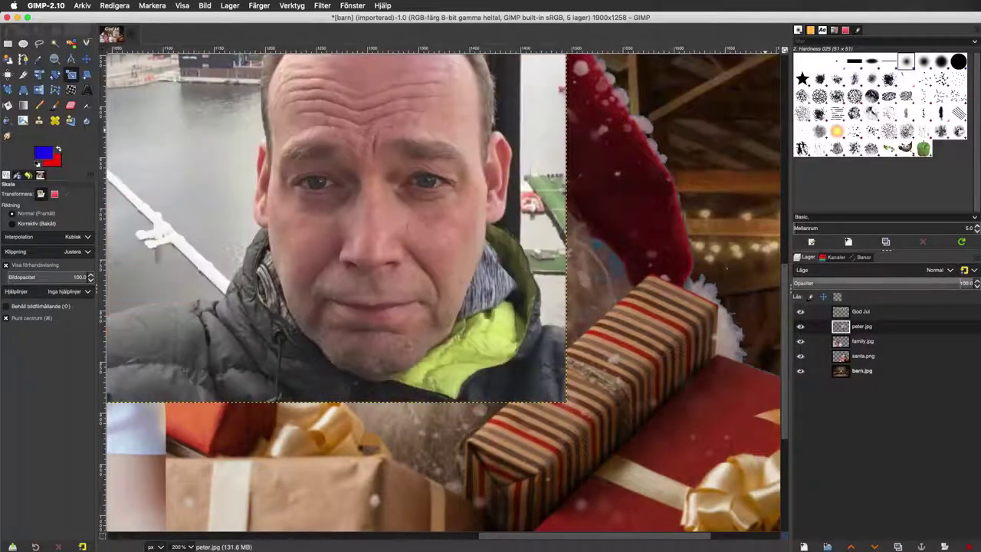
{"action": "left_click_drag", "start_coordinate": [871, 331], "coordinate": [875, 351]}
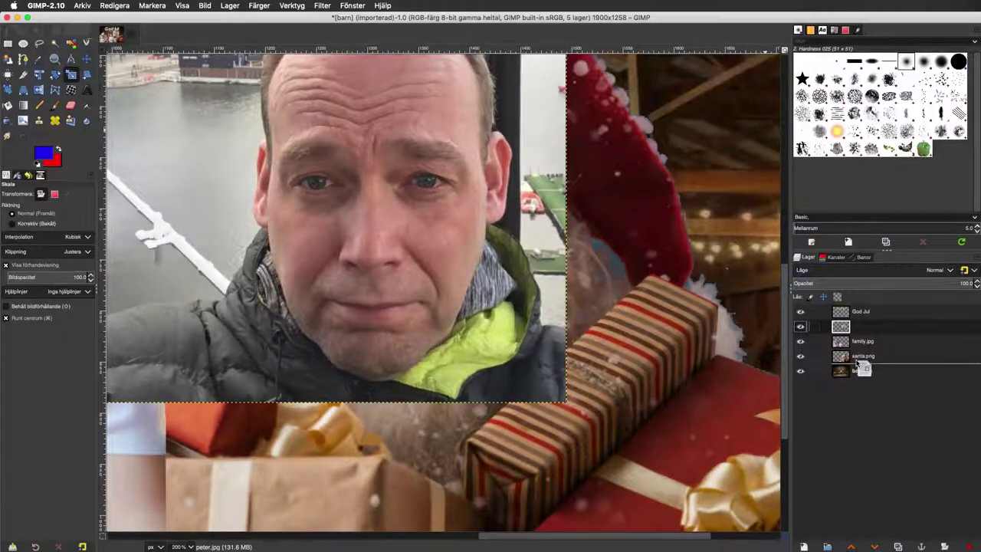
{"action": "left_click_drag", "start_coordinate": [873, 367], "coordinate": [857, 363]}
{"action": "left_click_drag", "start_coordinate": [370, 282], "coordinate": [537, 282]}
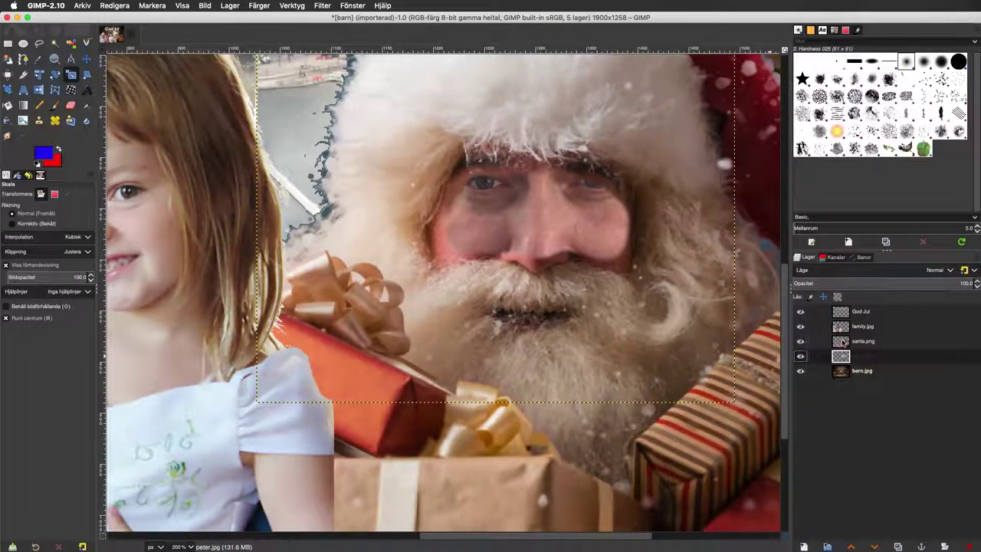
{"action": "left_click", "coordinate": [86, 60]}
{"action": "mouse_move", "coordinate": [527, 199]}
{"action": "left_mouse_down"}
{"action": "mouse_move", "coordinate": [516, 207]}
{"action": "mouse_move", "coordinate": [505, 190]}
{"action": "left_mouse_up"}
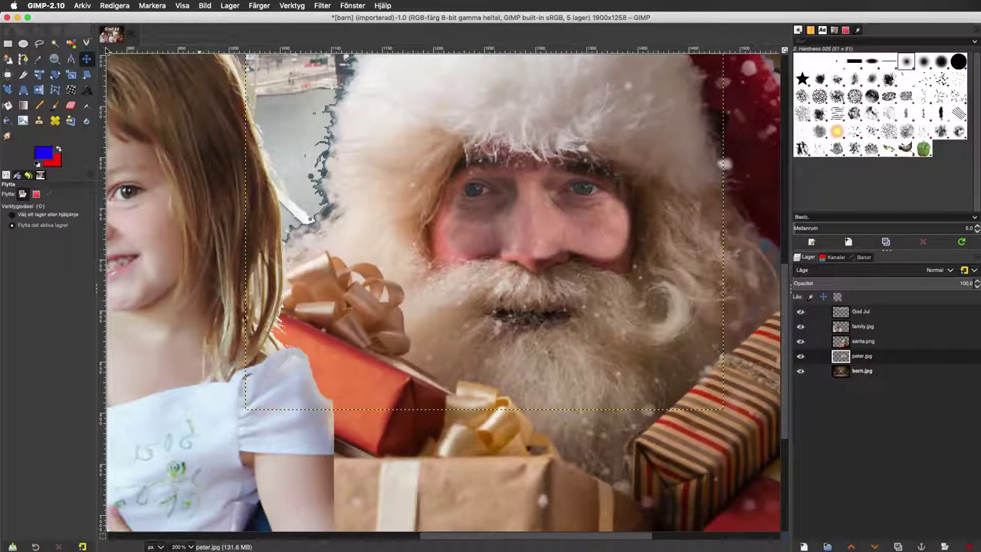
Step: Erase Santa's cheek and face edges to reveal Peter's face, then zoom out to 66.7%
{"action": "left_click", "coordinate": [70, 105]}
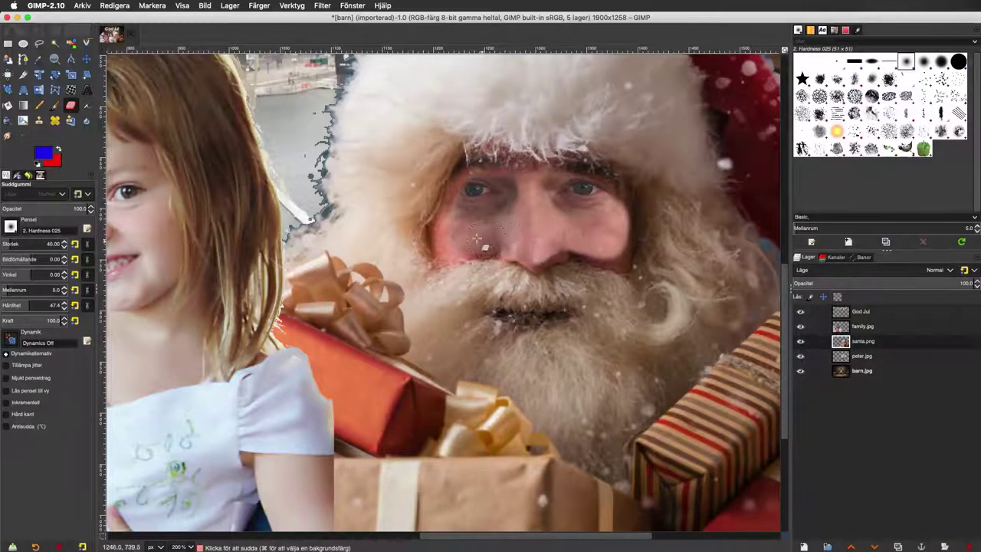
{"action": "mouse_move", "coordinate": [476, 239]}
{"action": "left_mouse_down"}
{"action": "mouse_move", "coordinate": [463, 198]}
{"action": "mouse_move", "coordinate": [557, 186]}
{"action": "mouse_move", "coordinate": [614, 228]}
{"action": "mouse_move", "coordinate": [598, 251]}
{"action": "mouse_move", "coordinate": [527, 254]}
{"action": "mouse_move", "coordinate": [528, 272]}
{"action": "mouse_move", "coordinate": [439, 247]}
{"action": "mouse_move", "coordinate": [586, 257]}
{"action": "mouse_move", "coordinate": [606, 268]}
{"action": "mouse_move", "coordinate": [632, 253]}
{"action": "mouse_move", "coordinate": [633, 230]}
{"action": "mouse_move", "coordinate": [613, 187]}
{"action": "mouse_move", "coordinate": [470, 177]}
{"action": "left_mouse_up"}
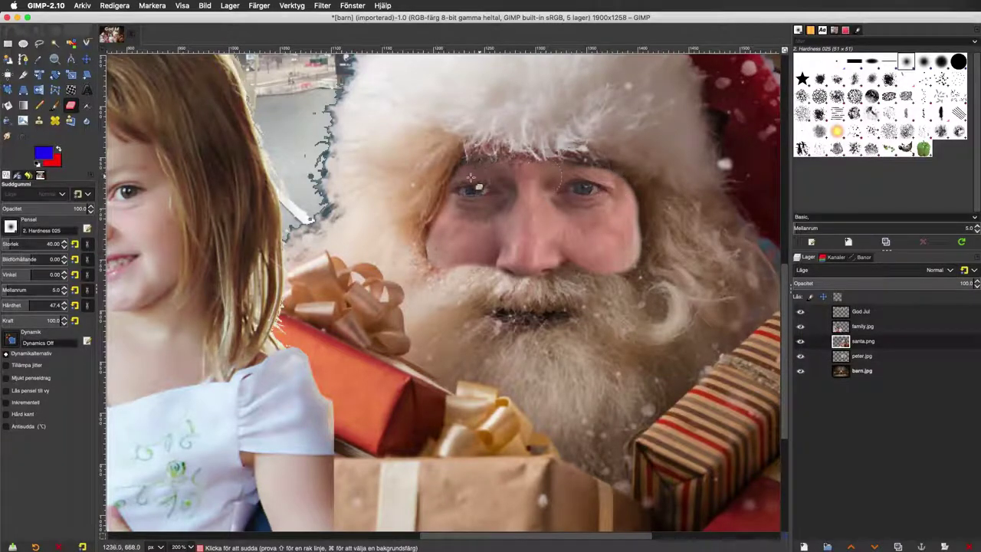
{"action": "key", "text": "minus"}
{"action": "key", "text": "minus"}
{"action": "key", "text": "minus"}
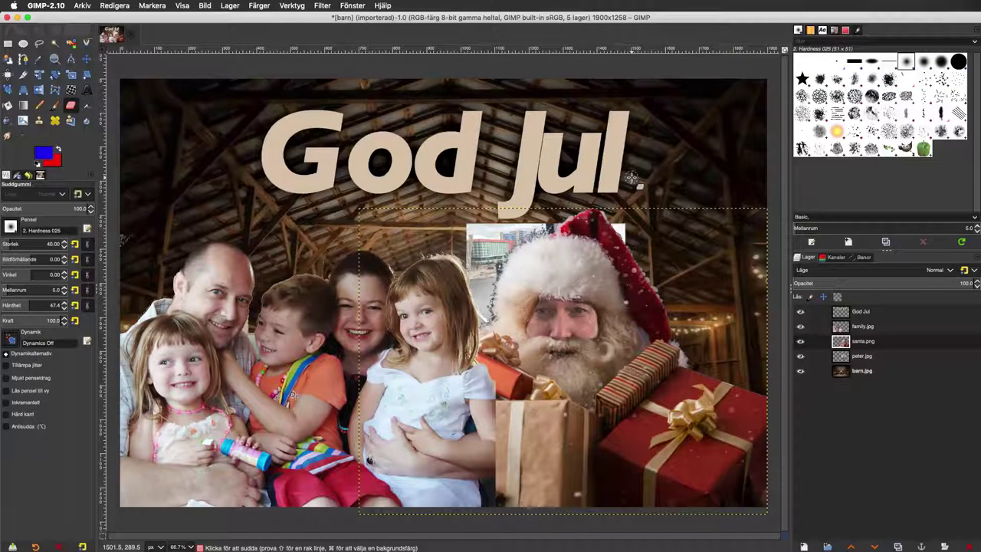
Step: Export the composition to the Desktop as jp.jpg, a JPEG image at quality 90
{"action": "left_click", "coordinate": [82, 6]}
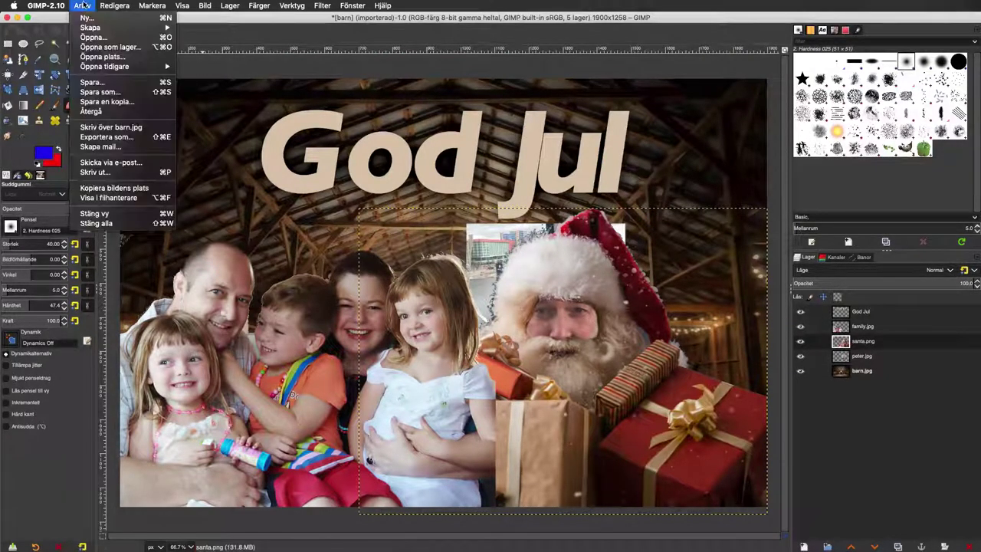
{"action": "left_click", "coordinate": [117, 141]}
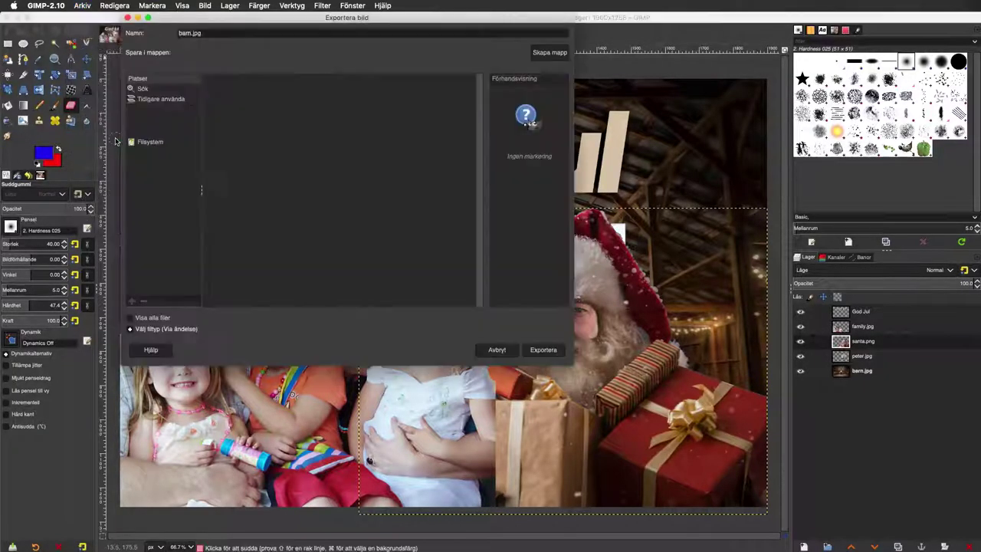
{"action": "left_click", "coordinate": [132, 329]}
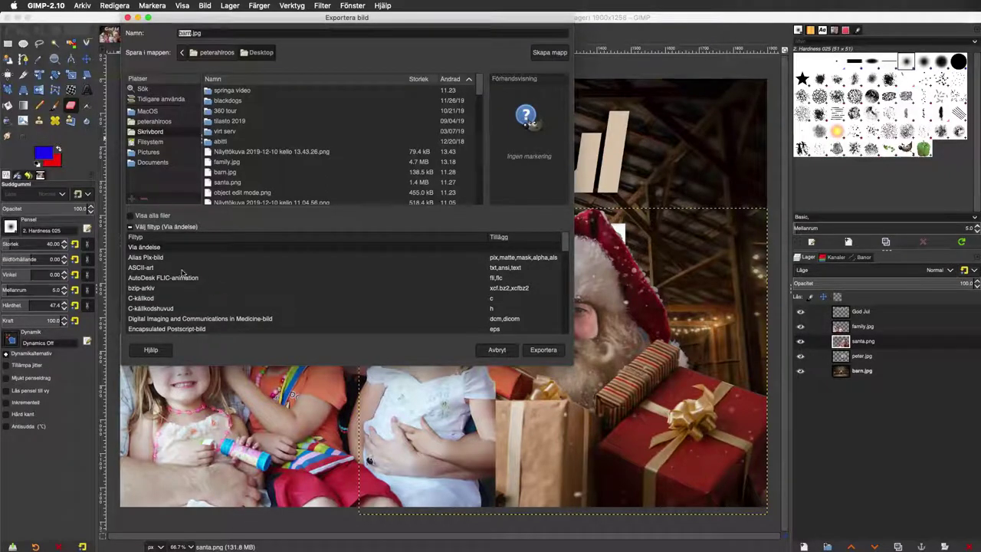
{"action": "type", "text": "jul"}
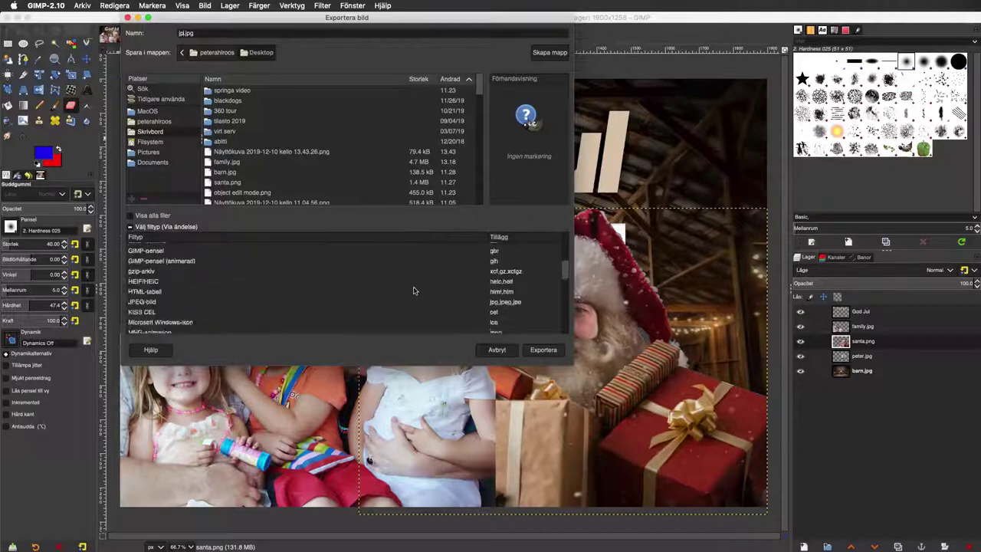
{"action": "scroll", "coordinate": [414, 290], "scroll_direction": "down", "scroll_amount": 10}
{"action": "scroll", "coordinate": [414, 289], "scroll_direction": "up", "scroll_amount": 3}
{"action": "scroll", "coordinate": [412, 289], "scroll_direction": "up", "scroll_amount": 3}
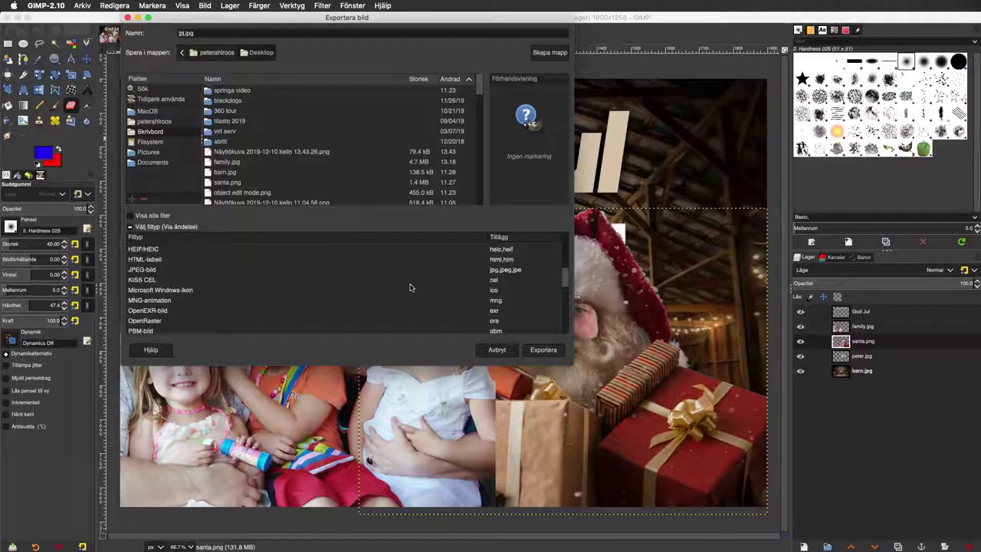
{"action": "left_click", "coordinate": [138, 271]}
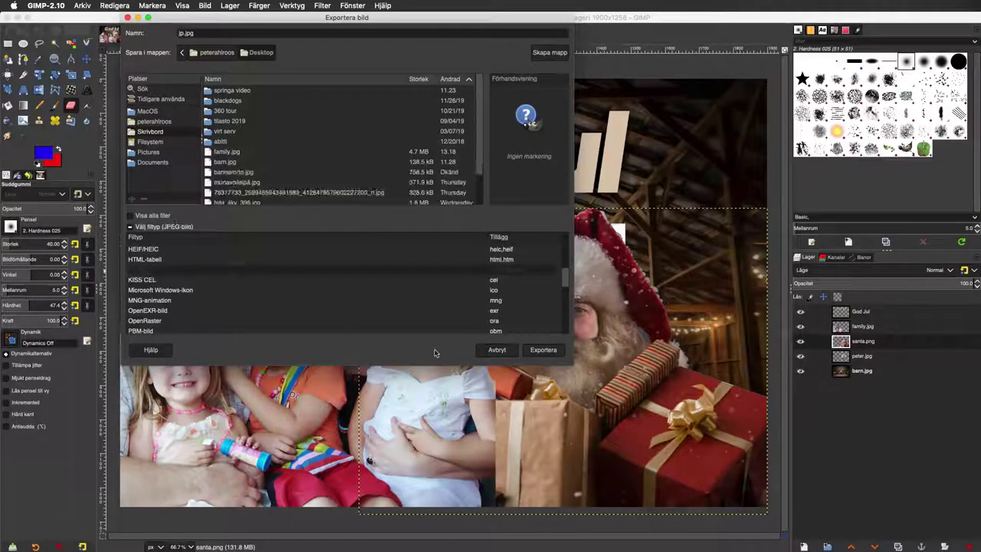
{"action": "left_click", "coordinate": [542, 351]}
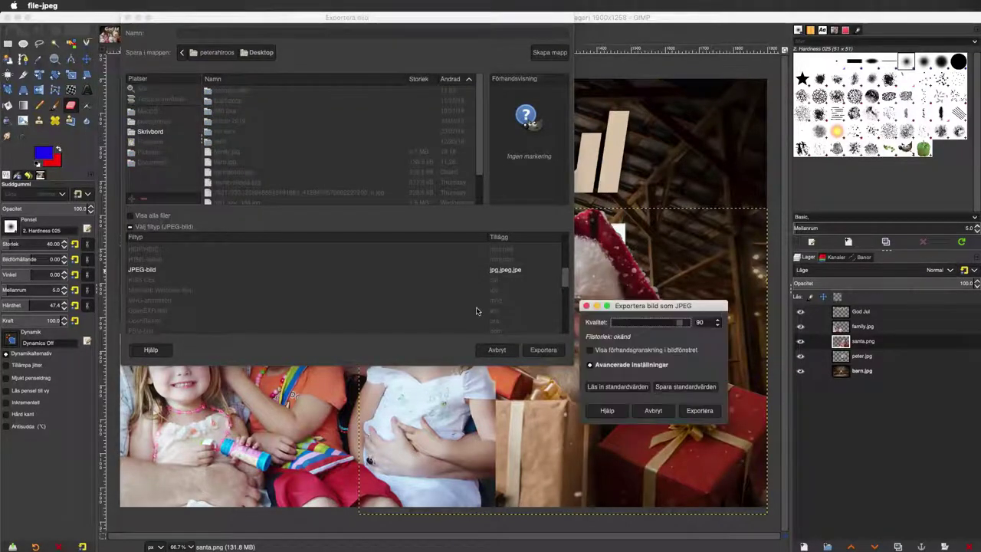
{"action": "left_click", "coordinate": [699, 412]}
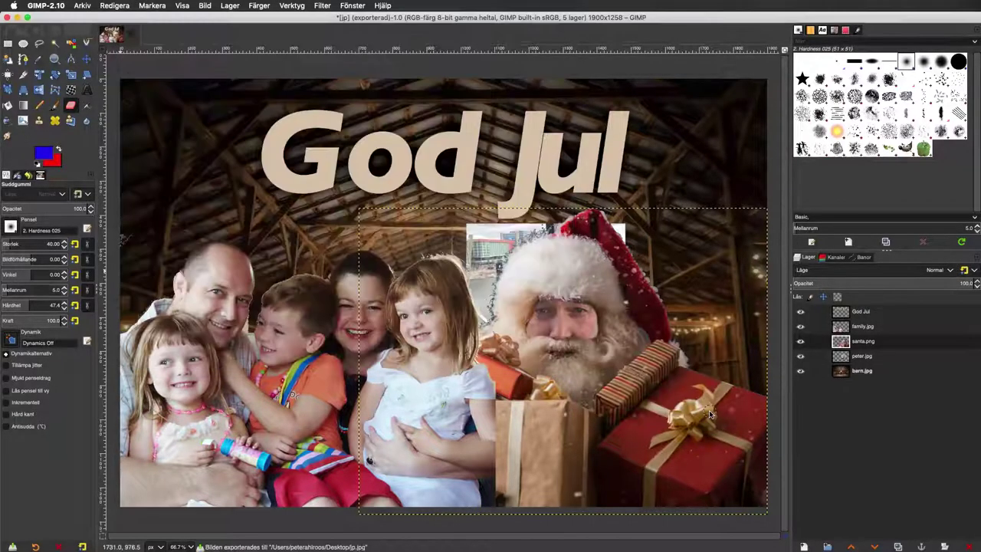